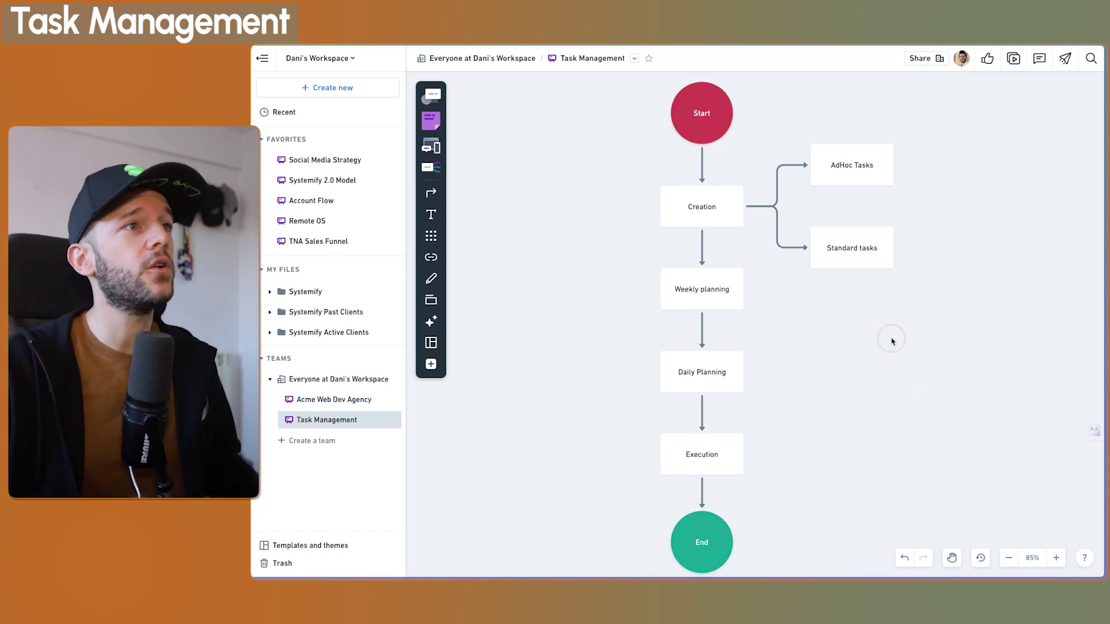
Step through the flowchart's Start, Creation and Standard tasks boxes.
{"action": "key", "text": "Tab"}
{"action": "key", "text": "Escape"}
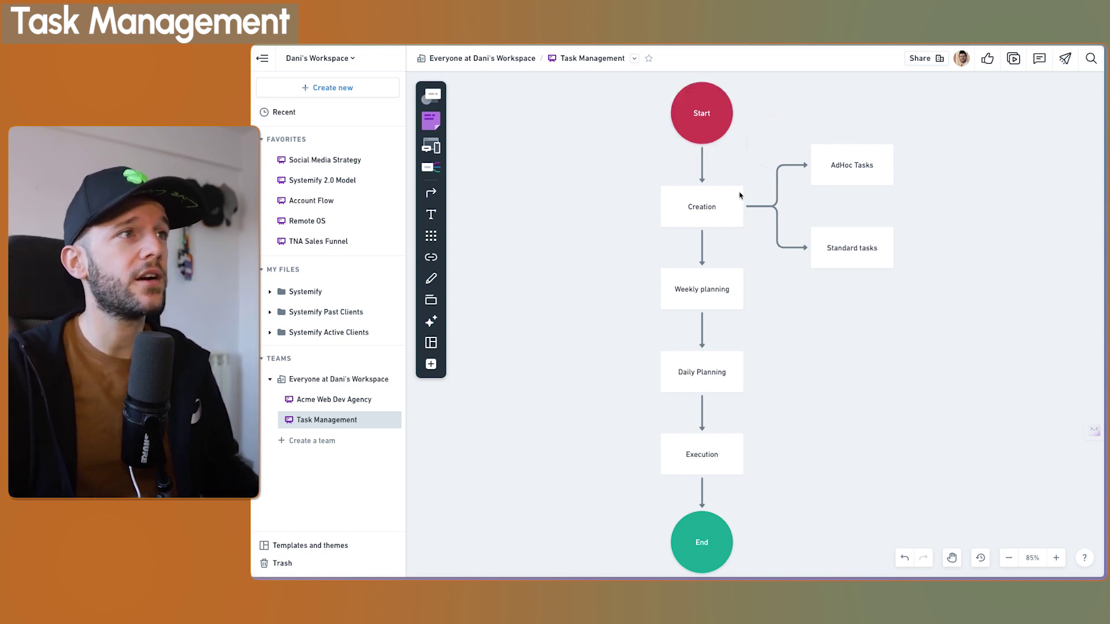
{"action": "left_click", "coordinate": [689, 214]}
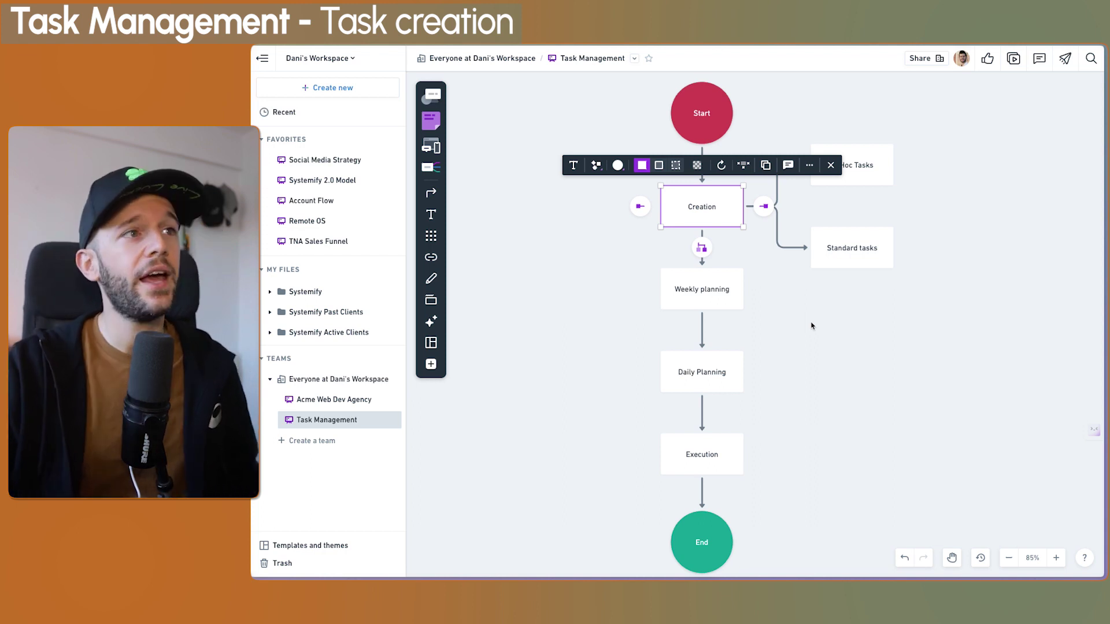
{"action": "left_click", "coordinate": [818, 322]}
{"action": "left_click", "coordinate": [840, 260]}
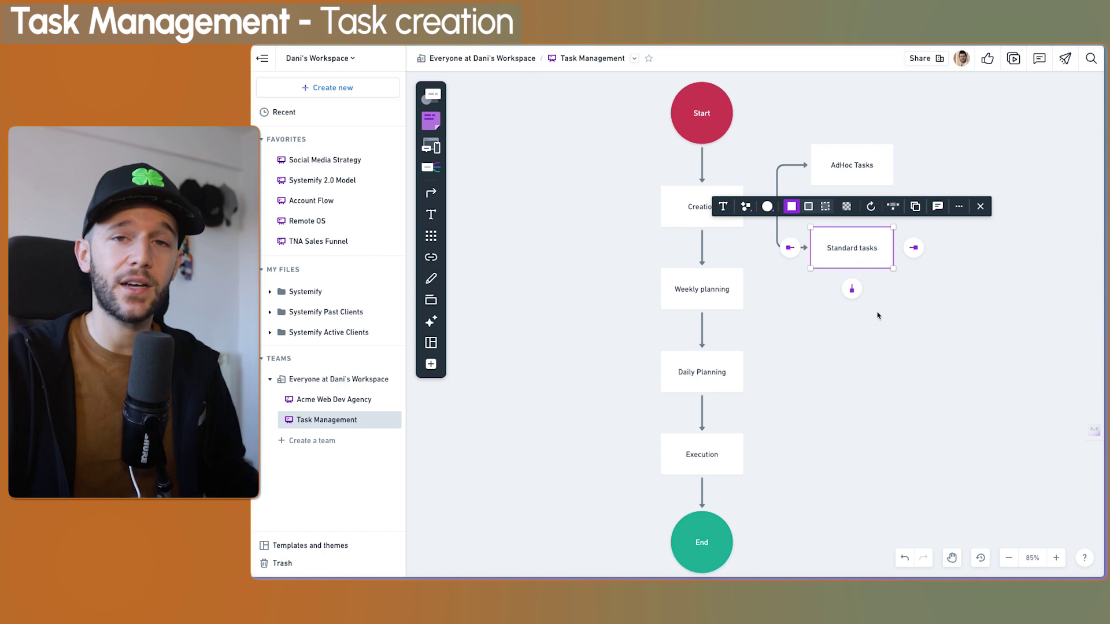
{"action": "left_click", "coordinate": [919, 330]}
{"action": "left_click", "coordinate": [844, 248]}
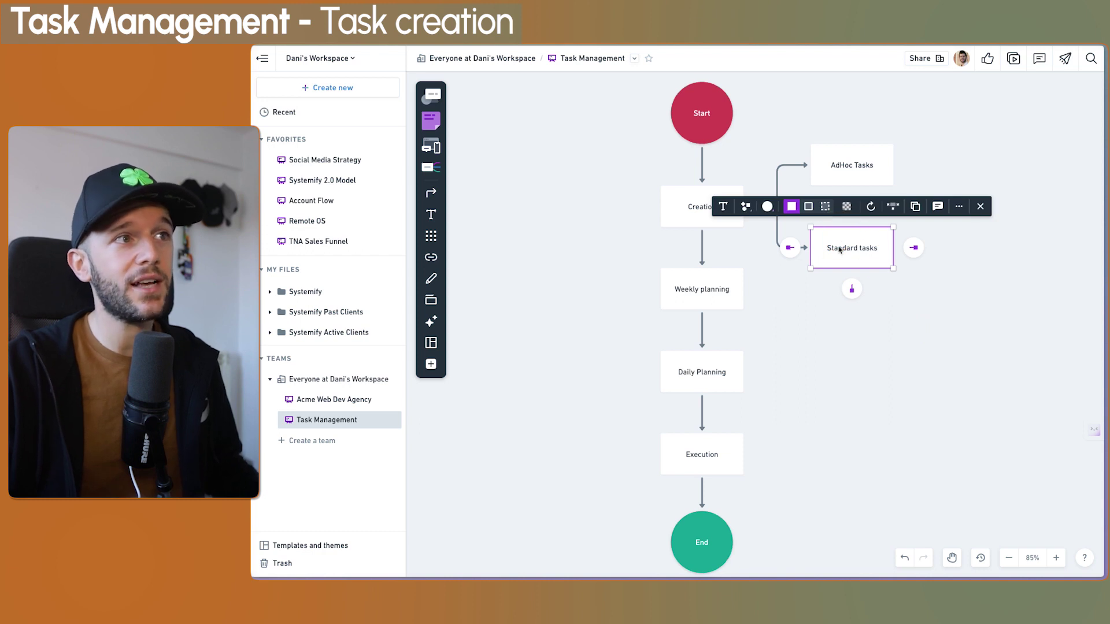
Highlight AdHoc Tasks, then preview the Projects & tasks template and go to Daniel Workspace.
{"action": "left_click", "coordinate": [928, 388]}
{"action": "left_click", "coordinate": [842, 164]}
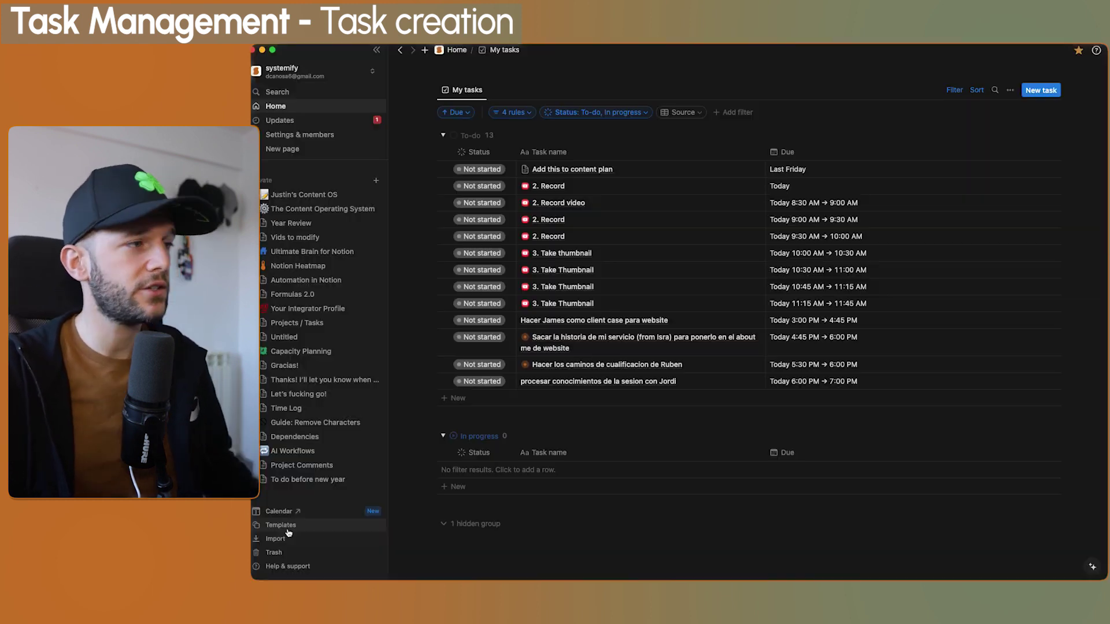
{"action": "left_click", "coordinate": [293, 527]}
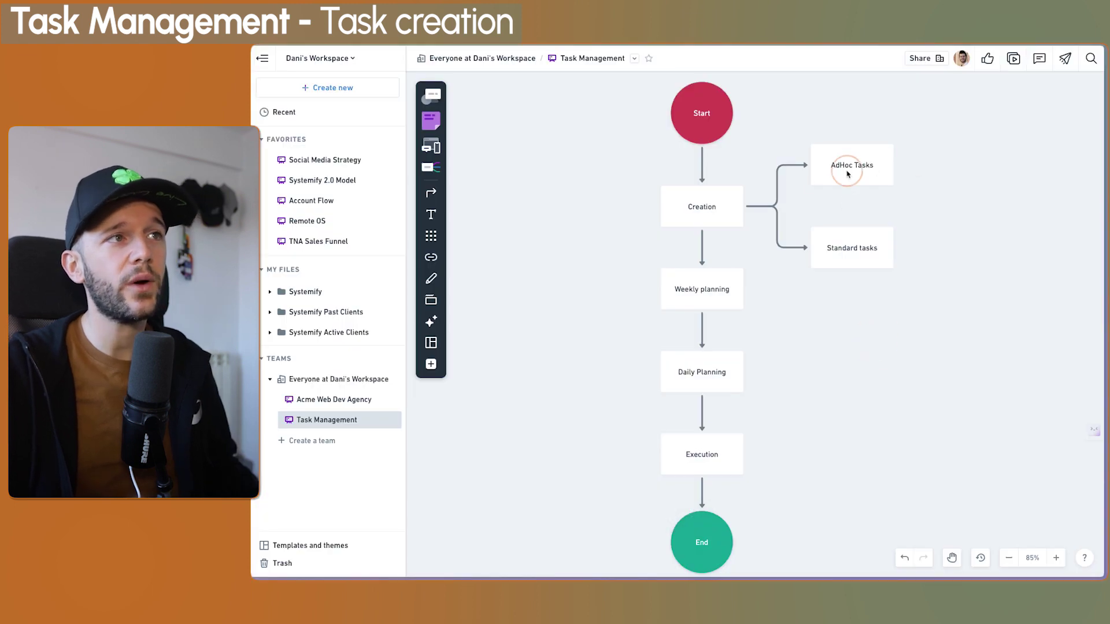
{"action": "left_click", "coordinate": [845, 173]}
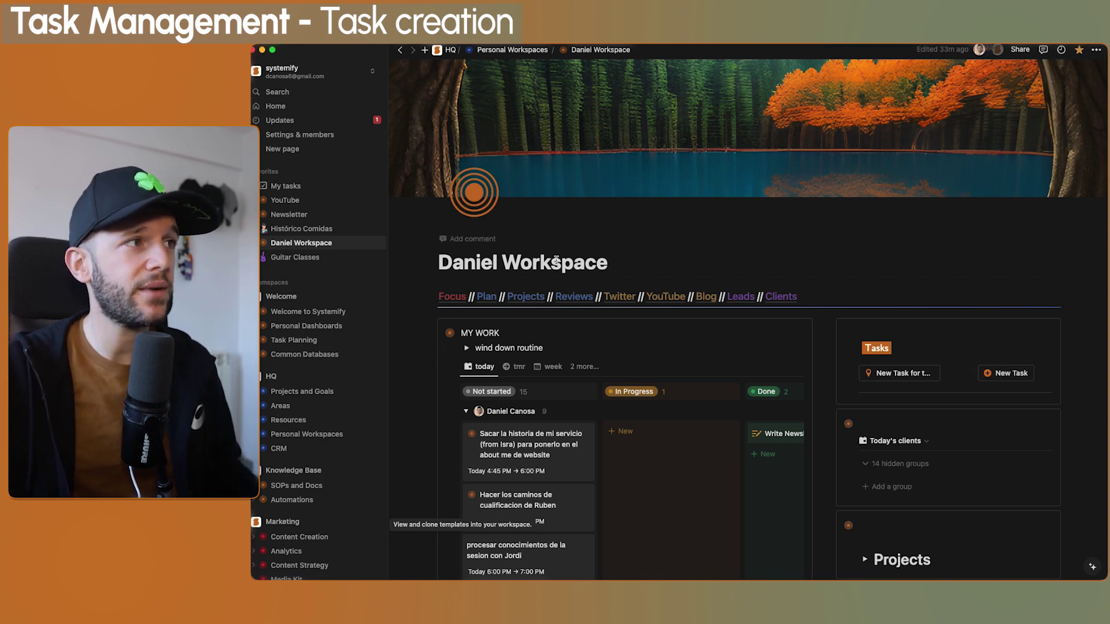
Create a test task titled 'gerhrehg' with its Do Date set to Today.
{"action": "left_click", "coordinate": [1005, 374]}
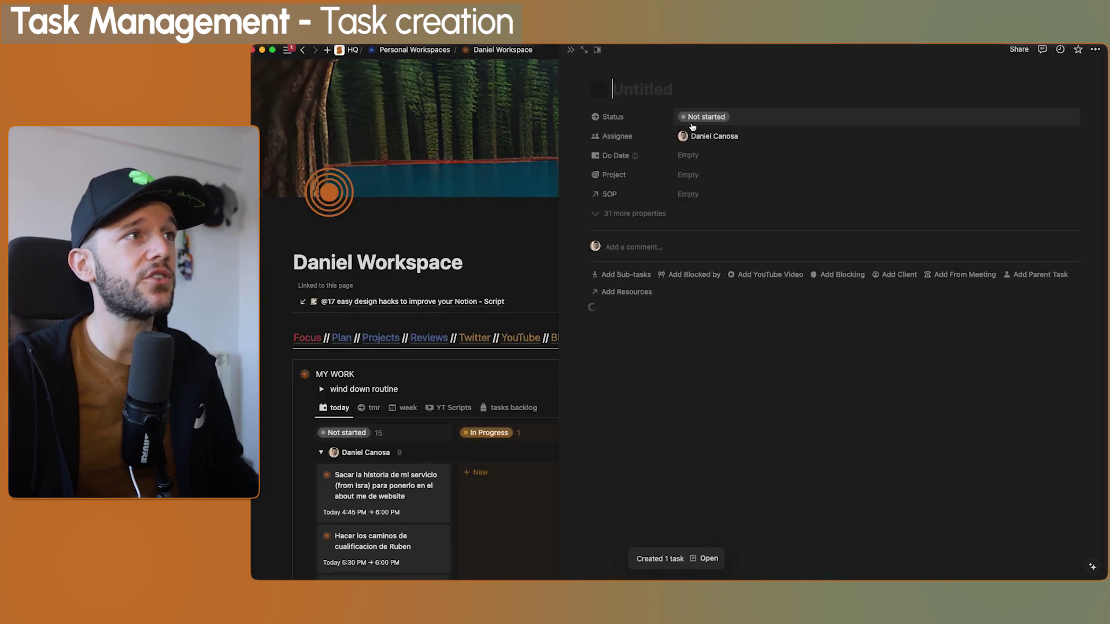
{"action": "type", "text": "gerhrehg"}
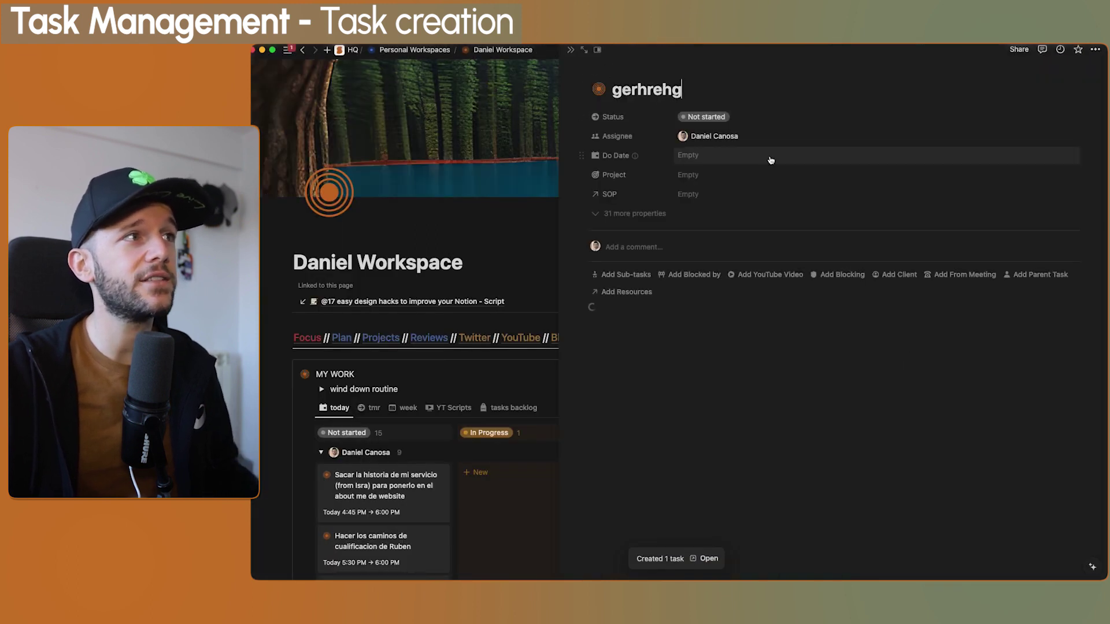
{"action": "left_click", "coordinate": [714, 156]}
{"action": "left_click", "coordinate": [752, 228]}
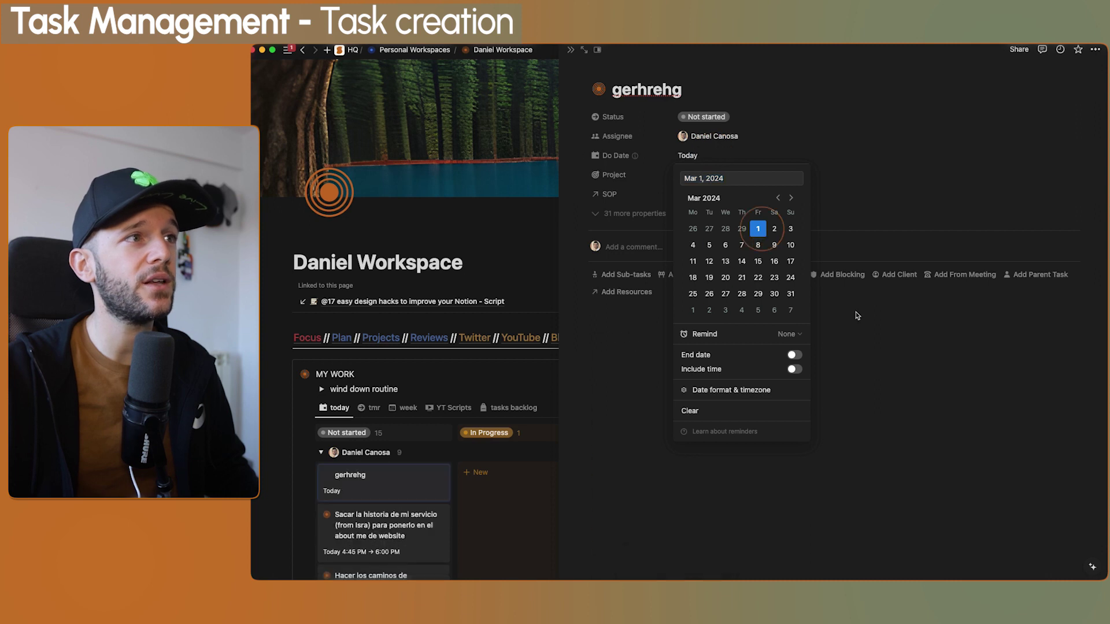
{"action": "left_click", "coordinate": [904, 324]}
Delete the 'gerhrehg' test task page to the trash.
{"action": "left_click", "coordinate": [1095, 49]}
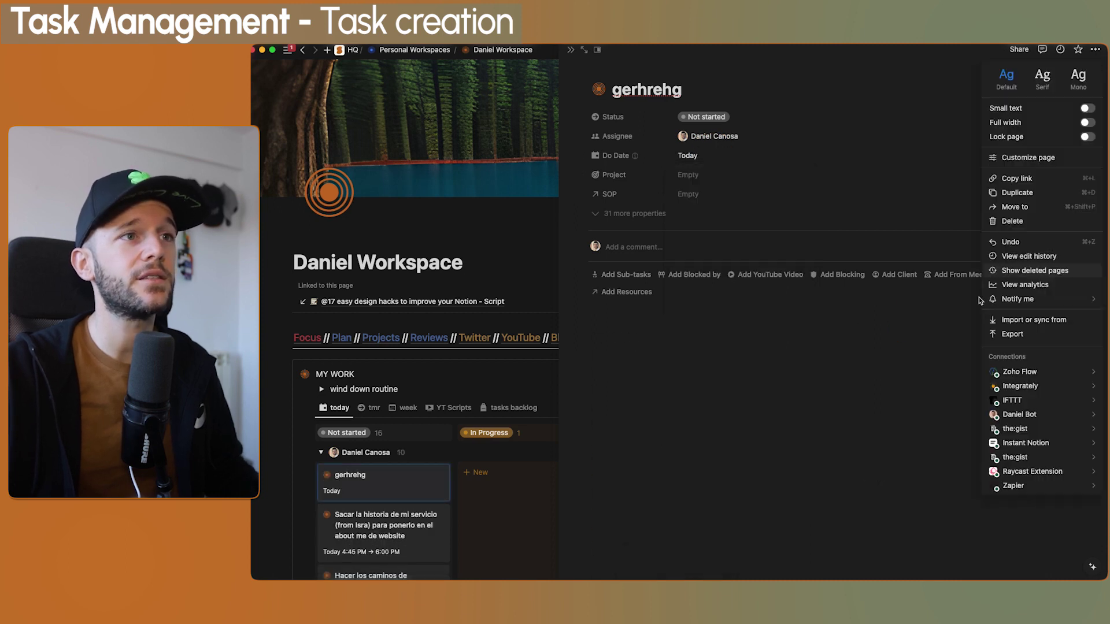
{"action": "key", "text": "Escape"}
{"action": "key", "text": "Escape"}
{"action": "key", "text": "Delete"}
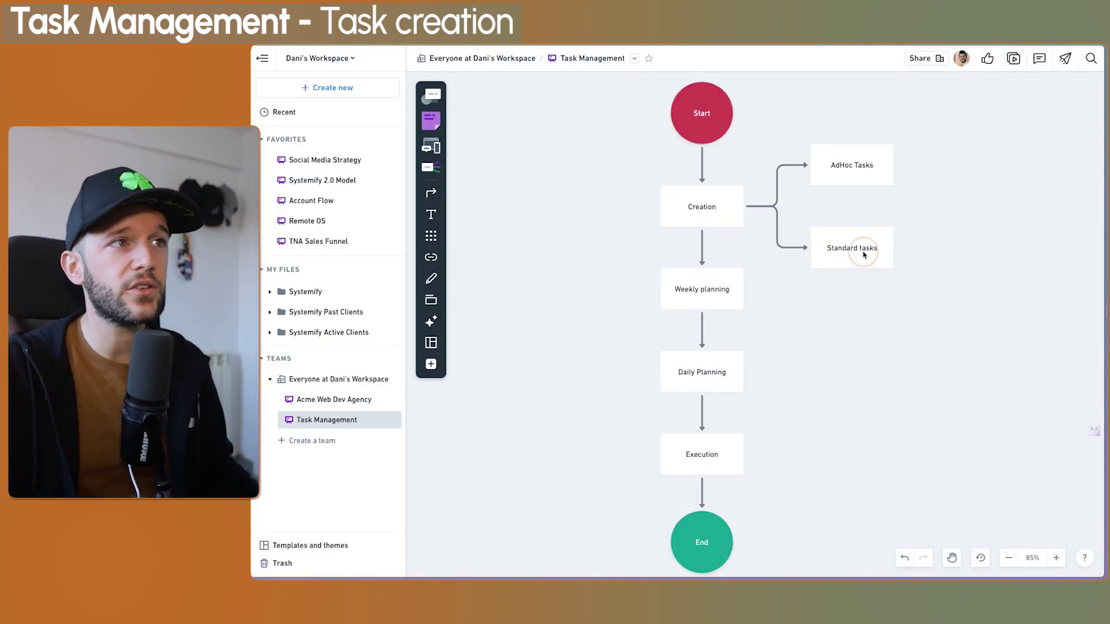
Select the Standard tasks box in the Whimsical flowchart.
{"action": "left_click", "coordinate": [838, 247]}
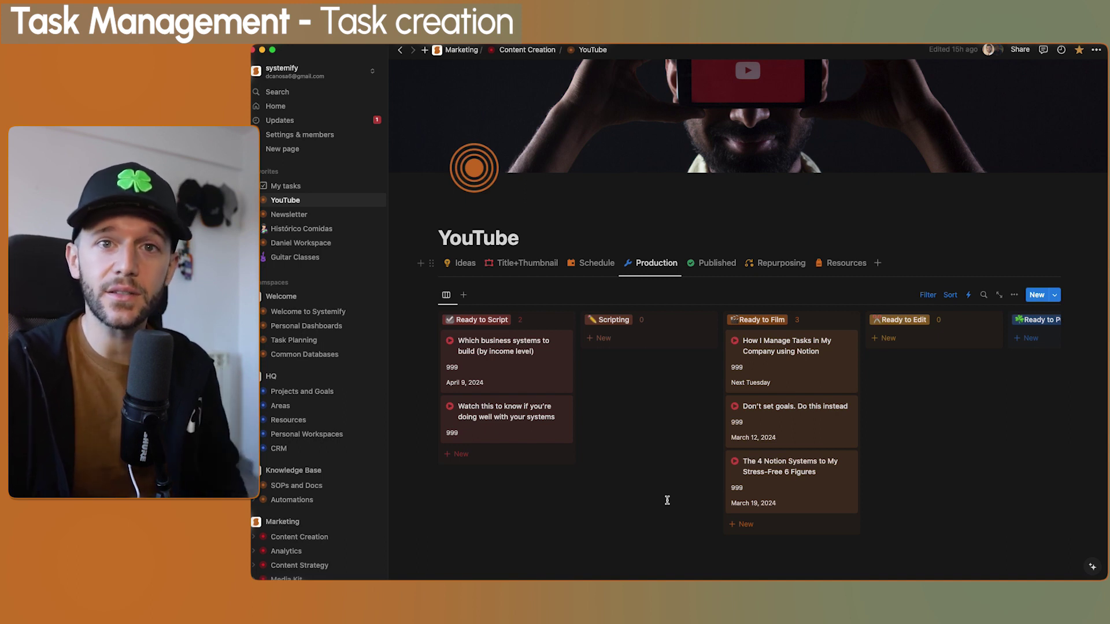
Inspect the YouTube board's Ready to script → Create subtasks automation and close it.
{"action": "key", "text": "Tab"}
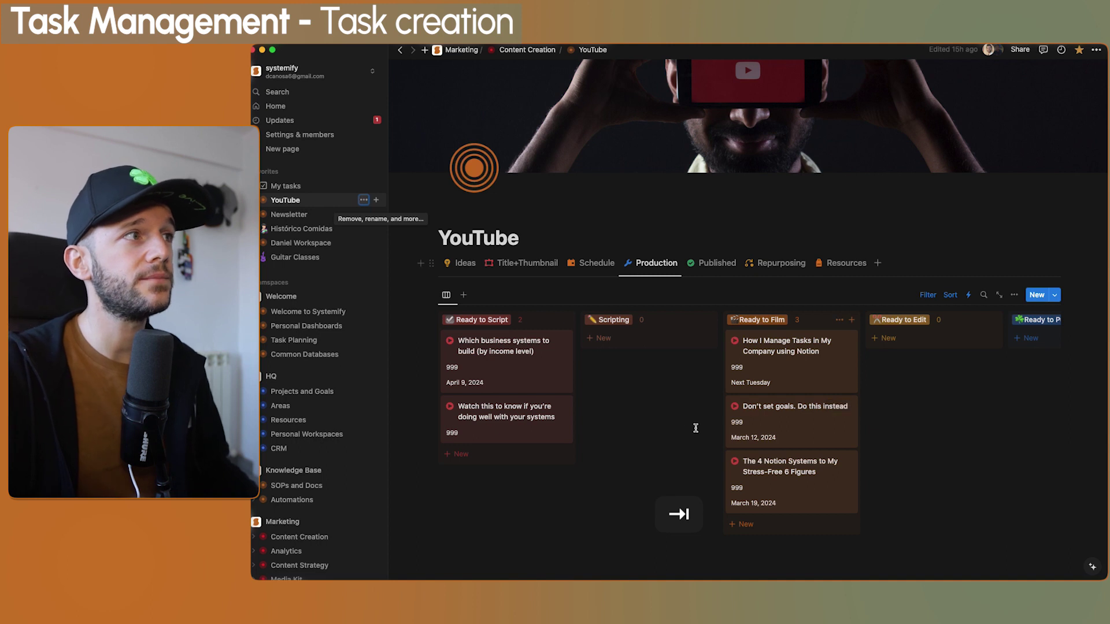
{"action": "left_click", "coordinate": [945, 499]}
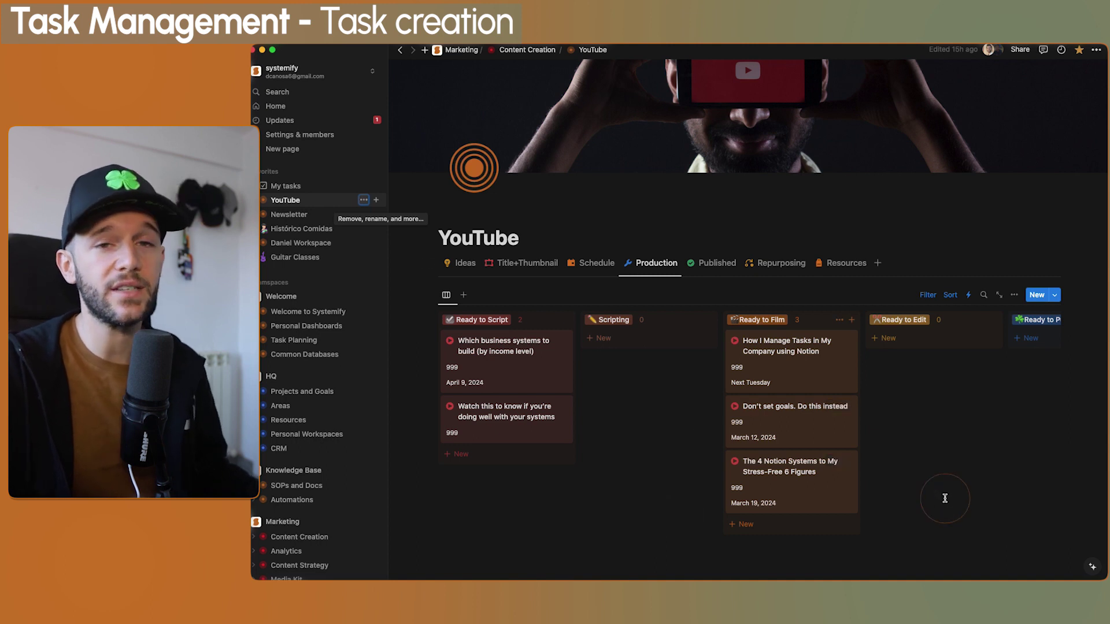
{"action": "left_click", "coordinate": [968, 295]}
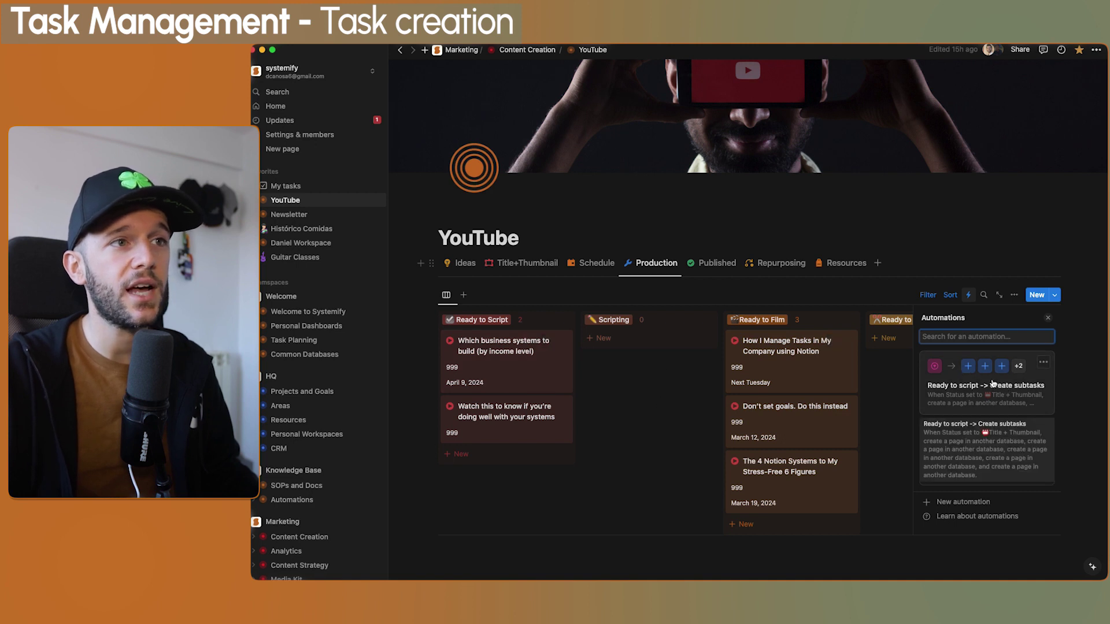
{"action": "left_click", "coordinate": [1019, 403]}
{"action": "scroll", "coordinate": [983, 399], "scroll_direction": "down", "scroll_amount": 4}
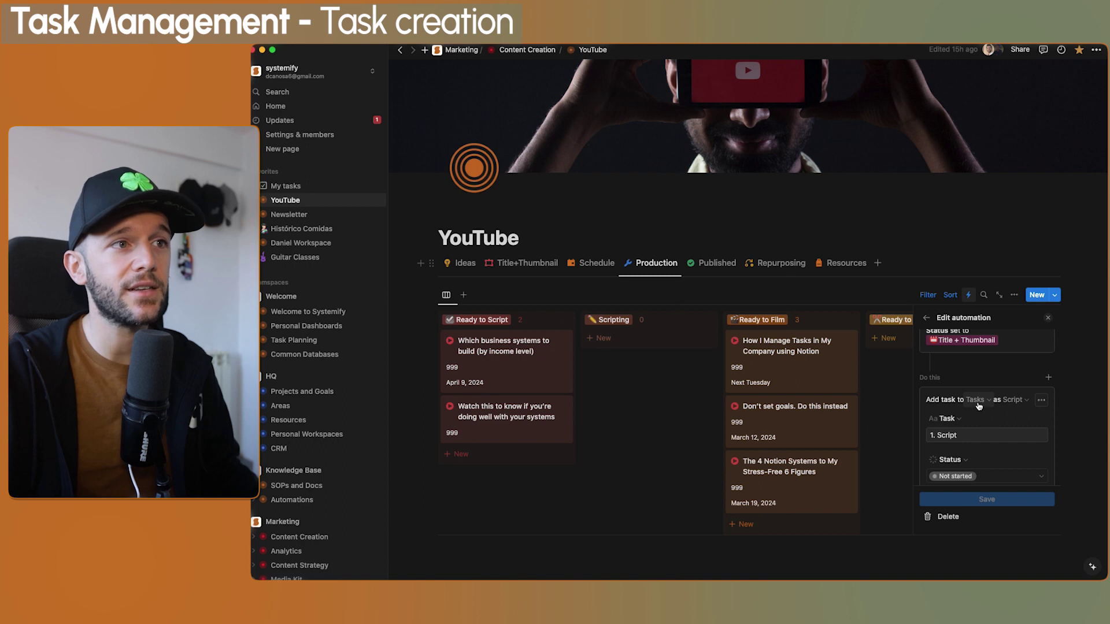
{"action": "scroll", "coordinate": [971, 412], "scroll_direction": "down", "scroll_amount": 6}
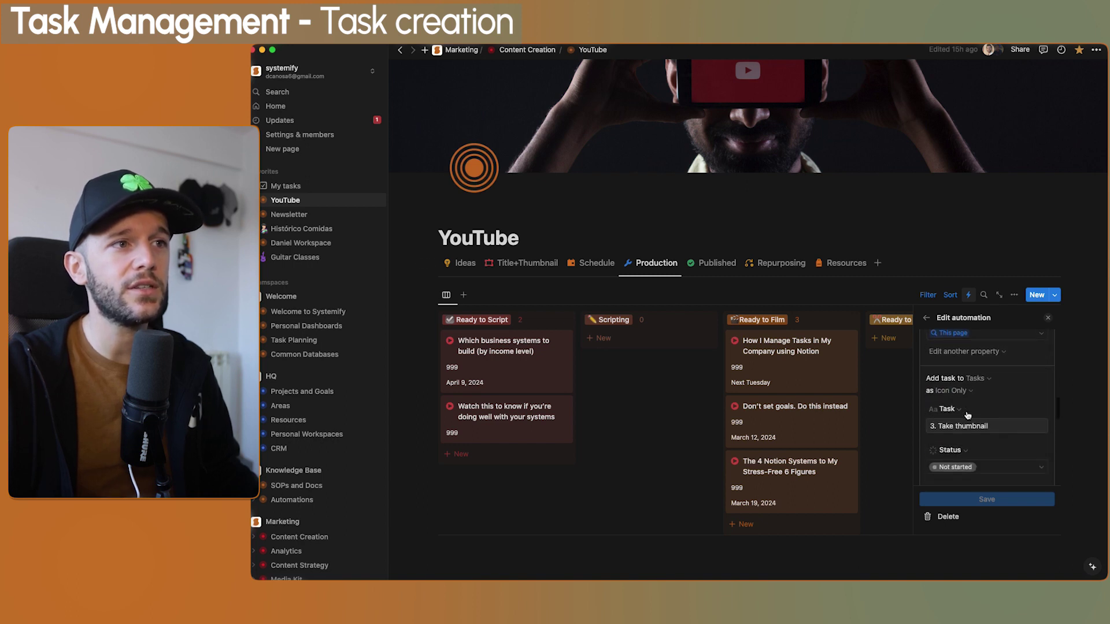
{"action": "scroll", "coordinate": [968, 415], "scroll_direction": "down", "scroll_amount": 3}
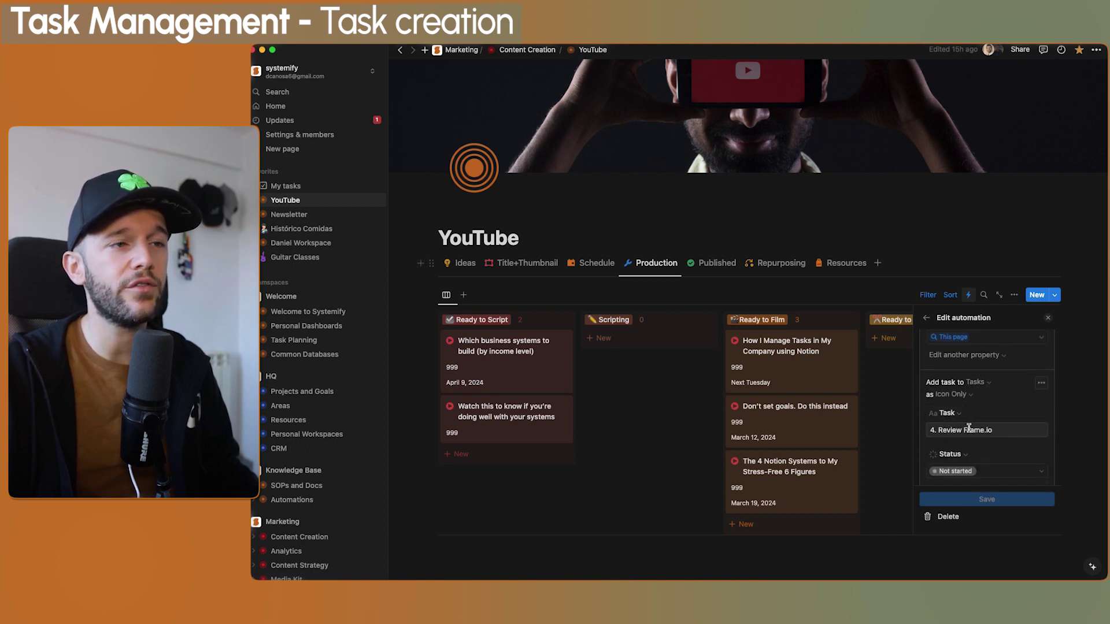
{"action": "scroll", "coordinate": [968, 428], "scroll_direction": "down", "scroll_amount": 4}
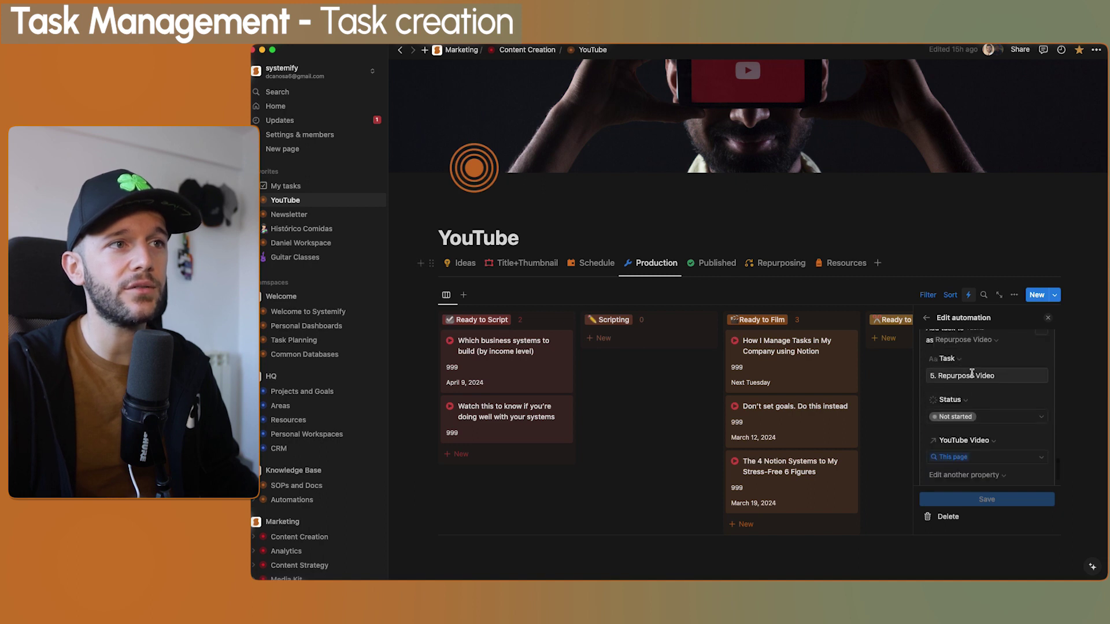
{"action": "left_click", "coordinate": [983, 294]}
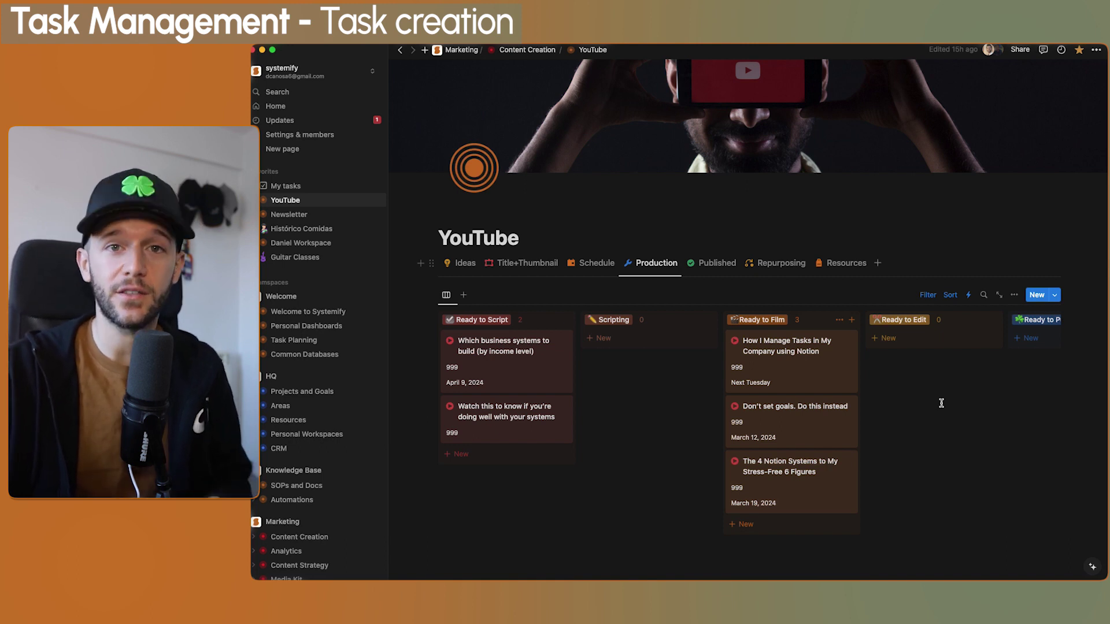
{"action": "key", "text": "super"}
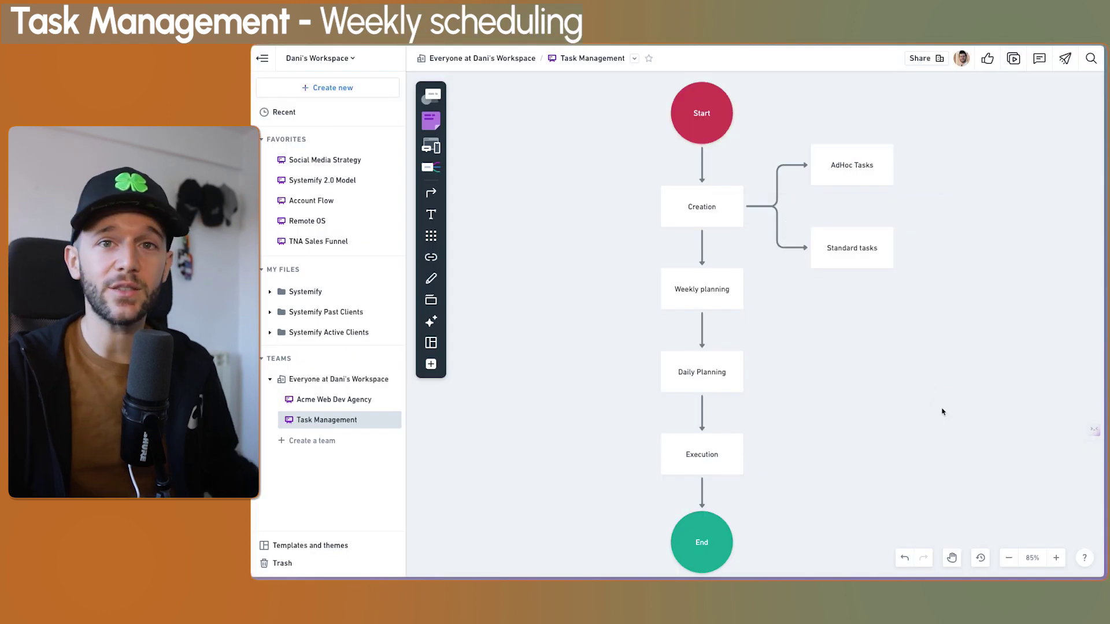
Highlight Weekly planning and the Creation branch with AdHoc and Standard tasks, then deselect.
{"action": "left_click", "coordinate": [723, 290]}
{"action": "left_click", "coordinate": [849, 333]}
{"action": "left_click_drag", "start_coordinate": [961, 261], "coordinate": [704, 180]}
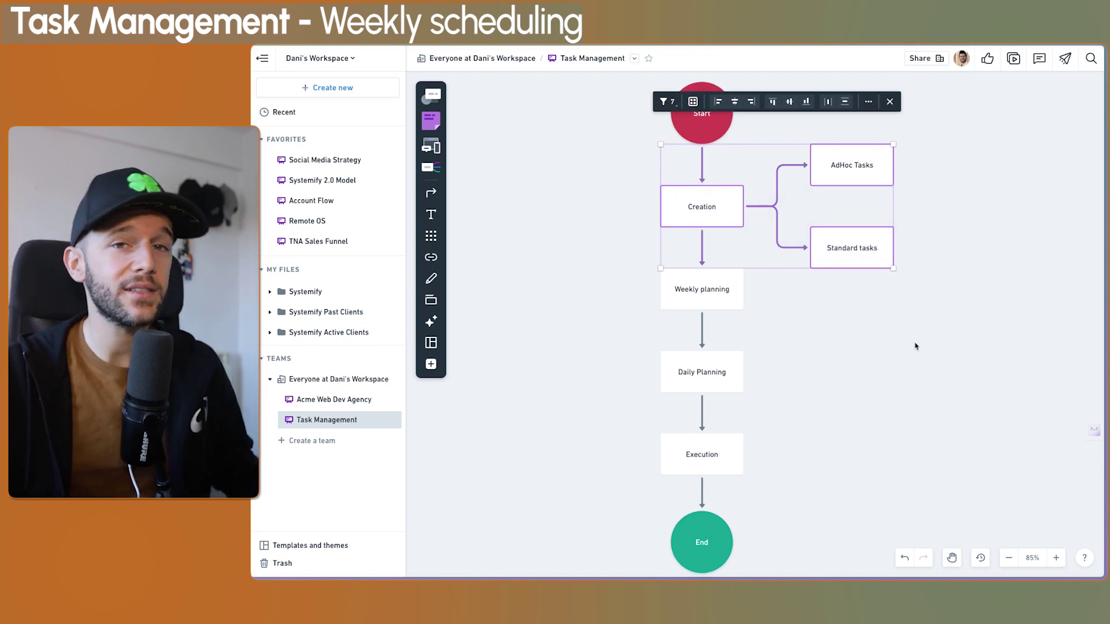
{"action": "left_click", "coordinate": [735, 299]}
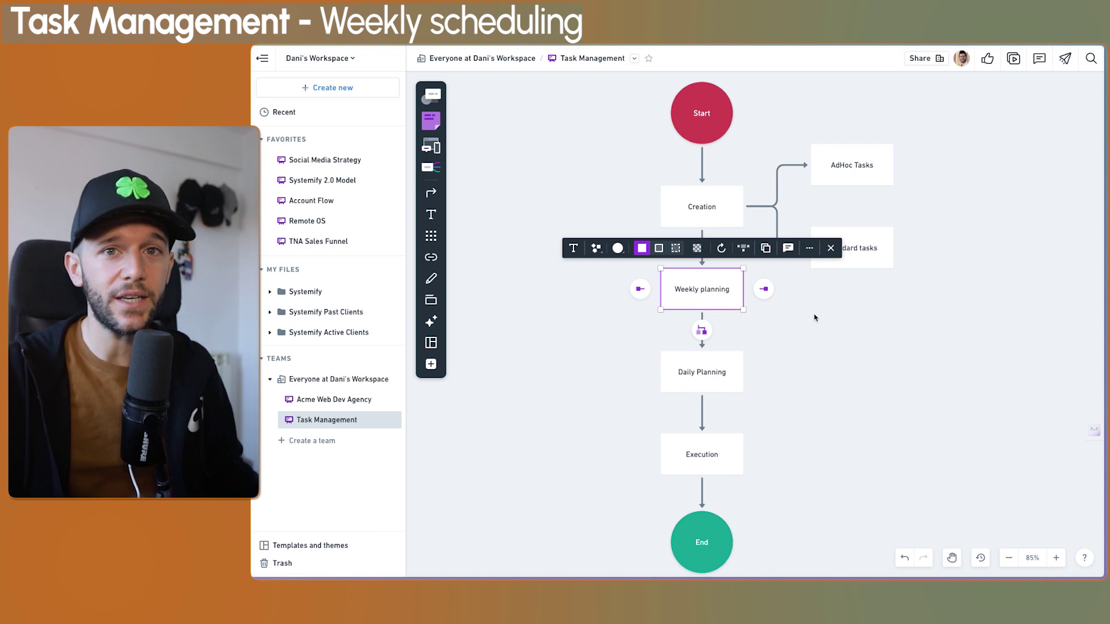
{"action": "left_click", "coordinate": [815, 317]}
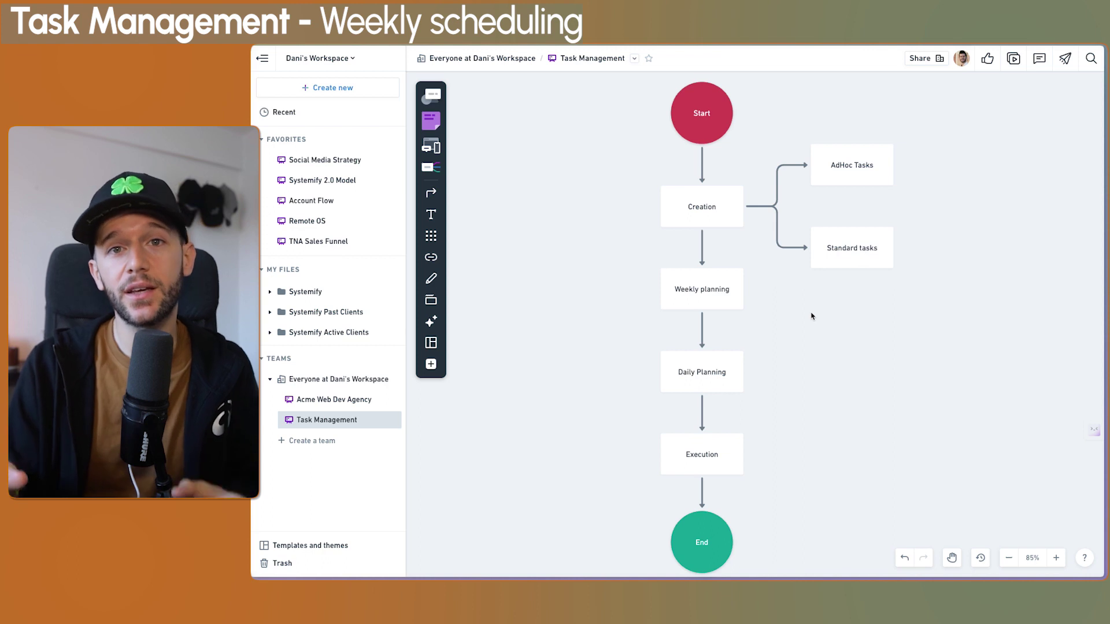
Open Task Planning and schedule the booking-calls automation task for Monday Feb 26.
{"action": "key", "text": "super+Tab"}
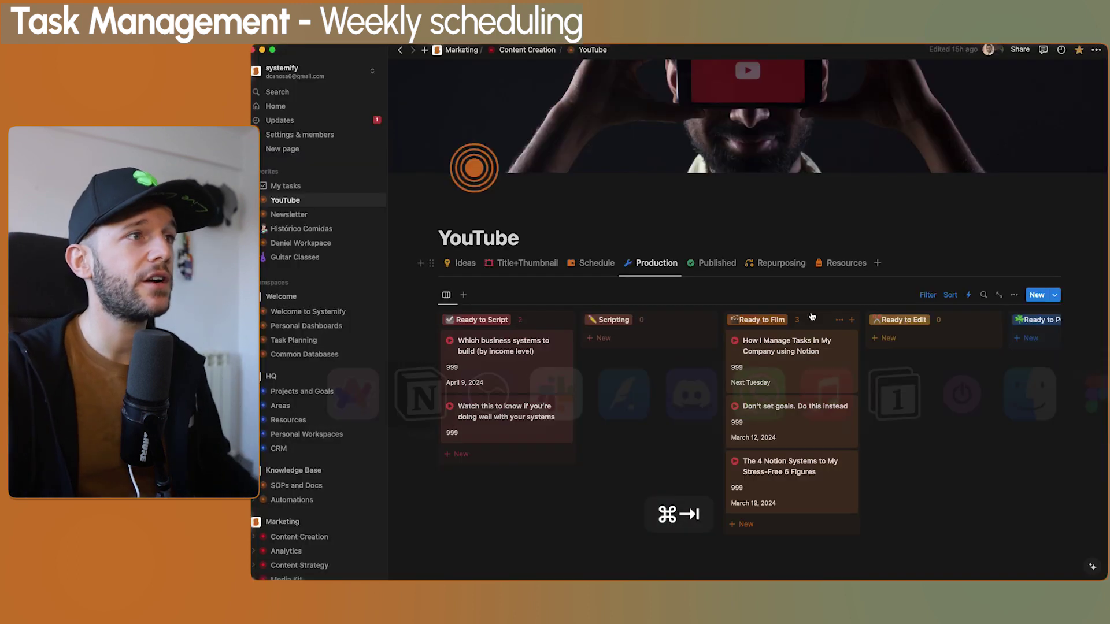
{"action": "left_click", "coordinate": [322, 340]}
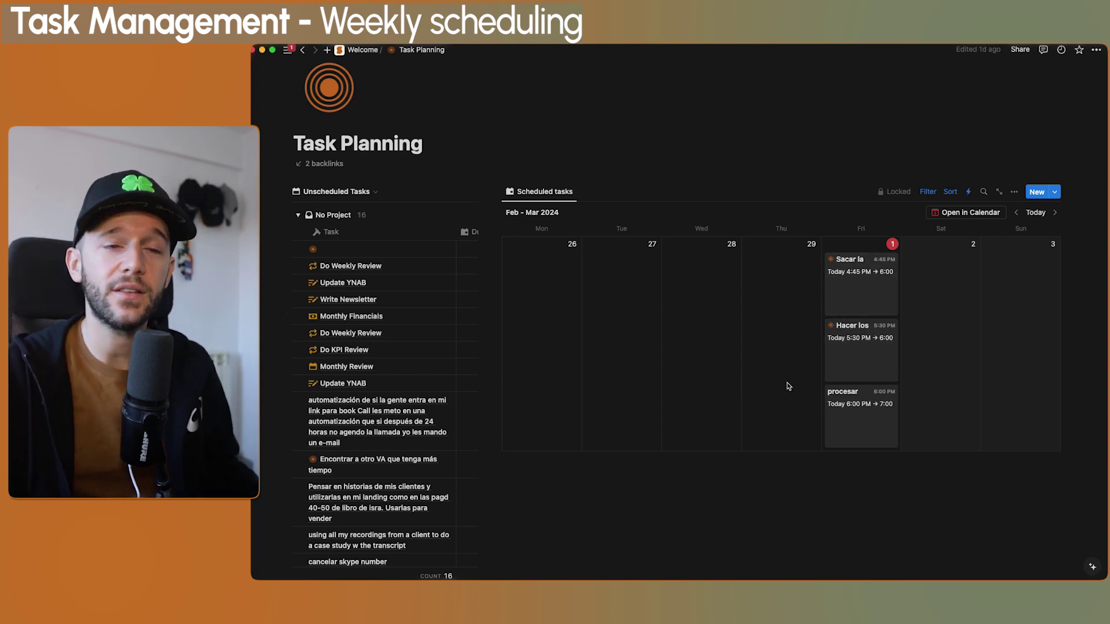
{"action": "scroll", "coordinate": [367, 343], "scroll_direction": "down", "scroll_amount": 10}
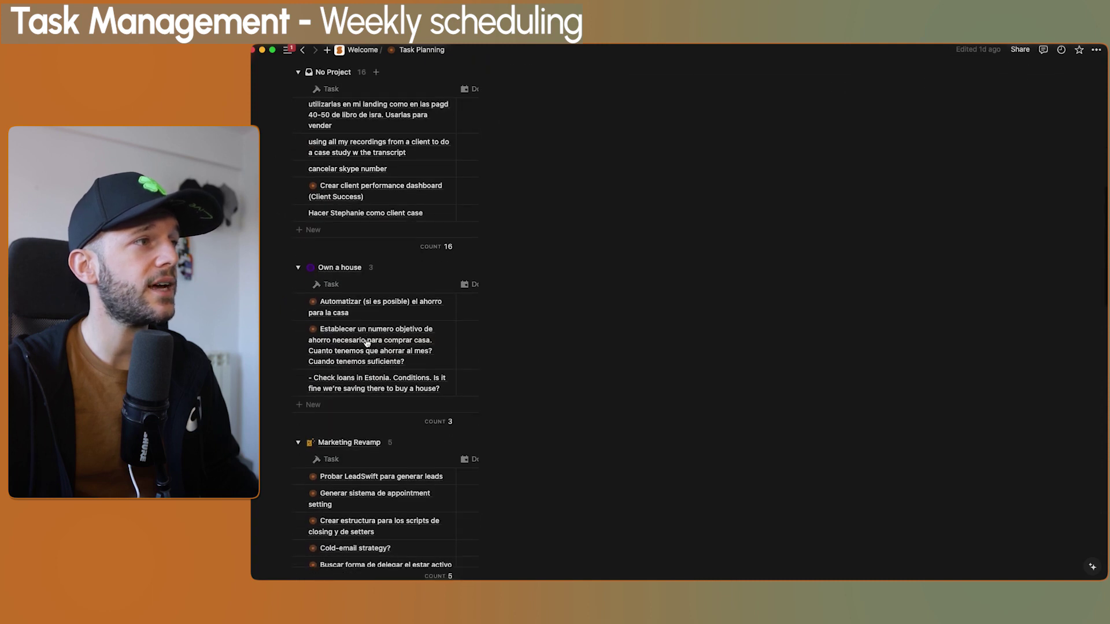
{"action": "scroll", "coordinate": [367, 343], "scroll_direction": "up", "scroll_amount": 10}
{"action": "scroll", "coordinate": [373, 336], "scroll_direction": "down", "scroll_amount": 3}
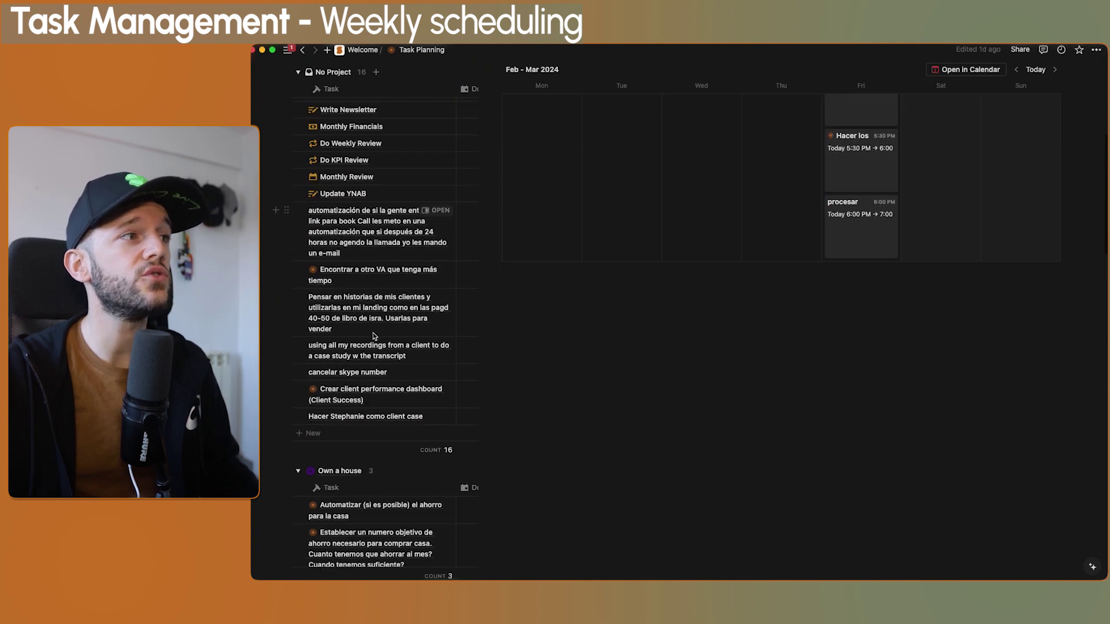
{"action": "scroll", "coordinate": [373, 336], "scroll_direction": "up", "scroll_amount": 3}
{"action": "left_click", "coordinate": [465, 436]}
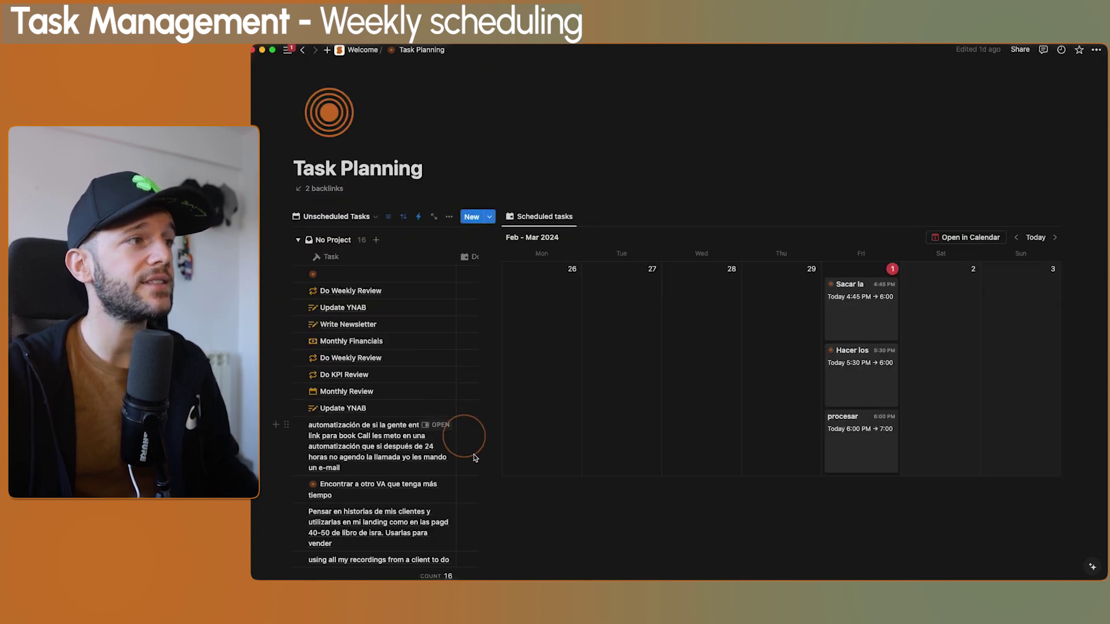
{"action": "left_click", "coordinate": [463, 295]}
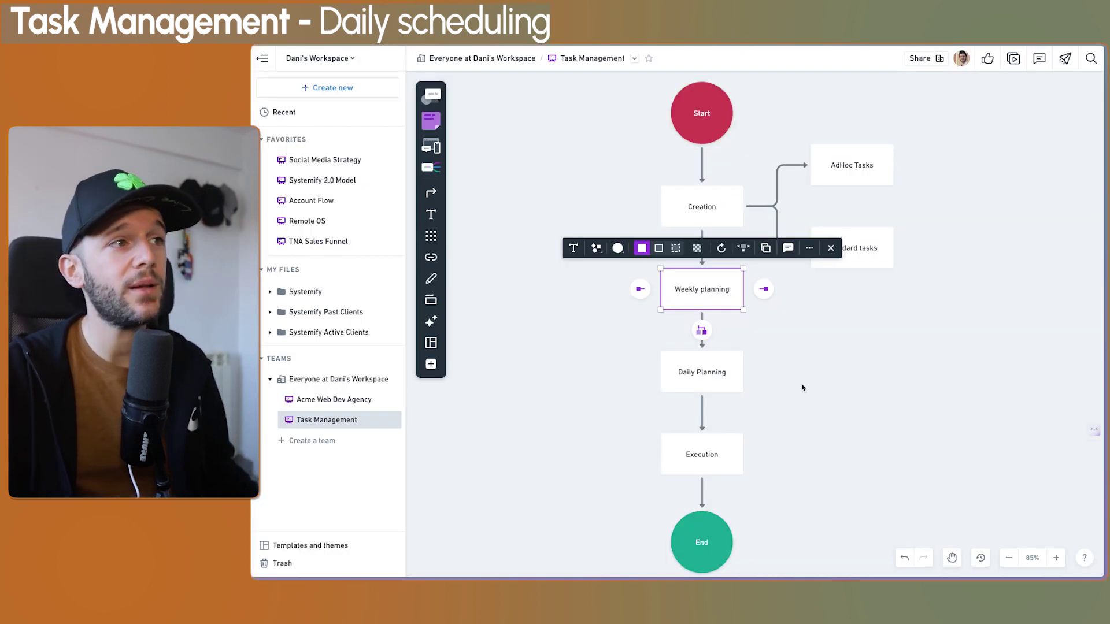
Select and then deselect the Daily Planning step in the flowchart.
{"action": "key", "text": "Tab"}
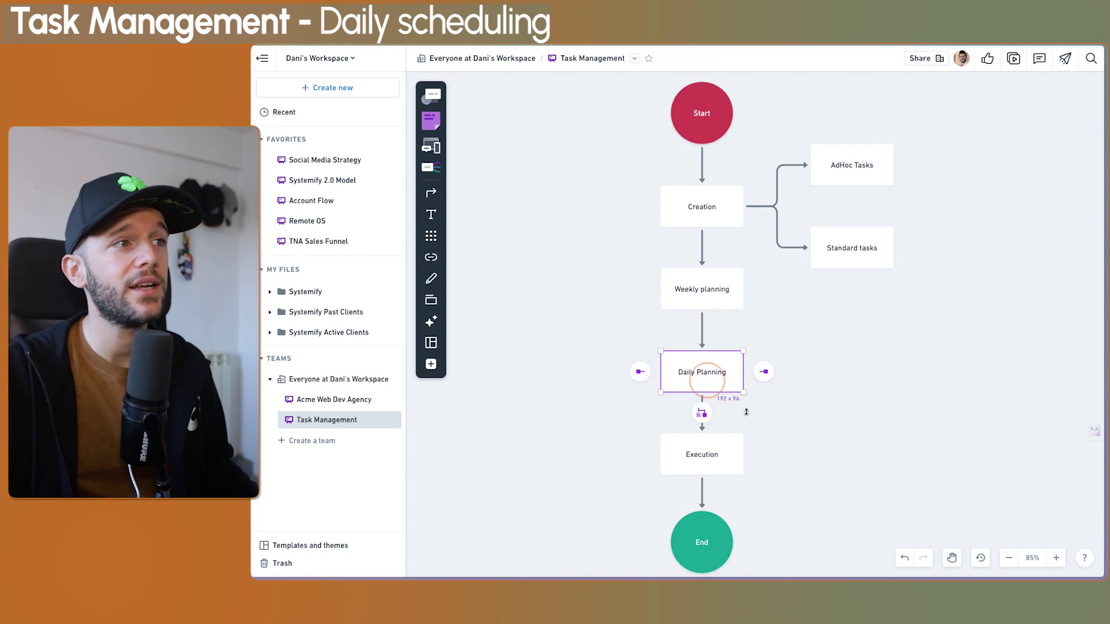
{"action": "left_click", "coordinate": [842, 404]}
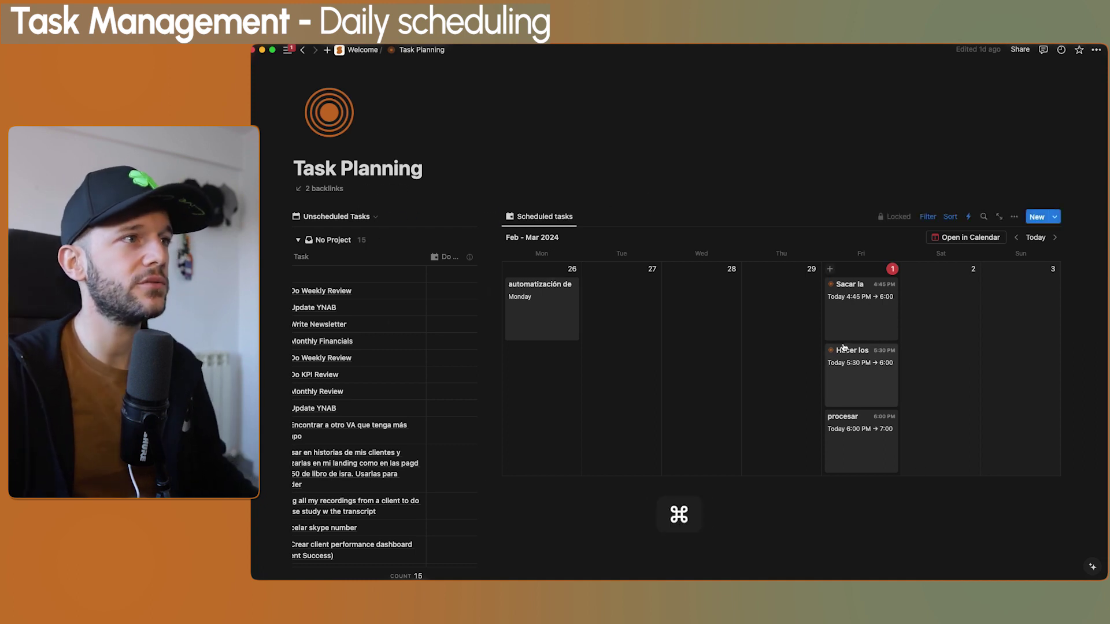
Move Friday's all-day 2. Record event to the 11:45 AM slot in Notion Calendar.
{"action": "key", "text": "super+Tab"}
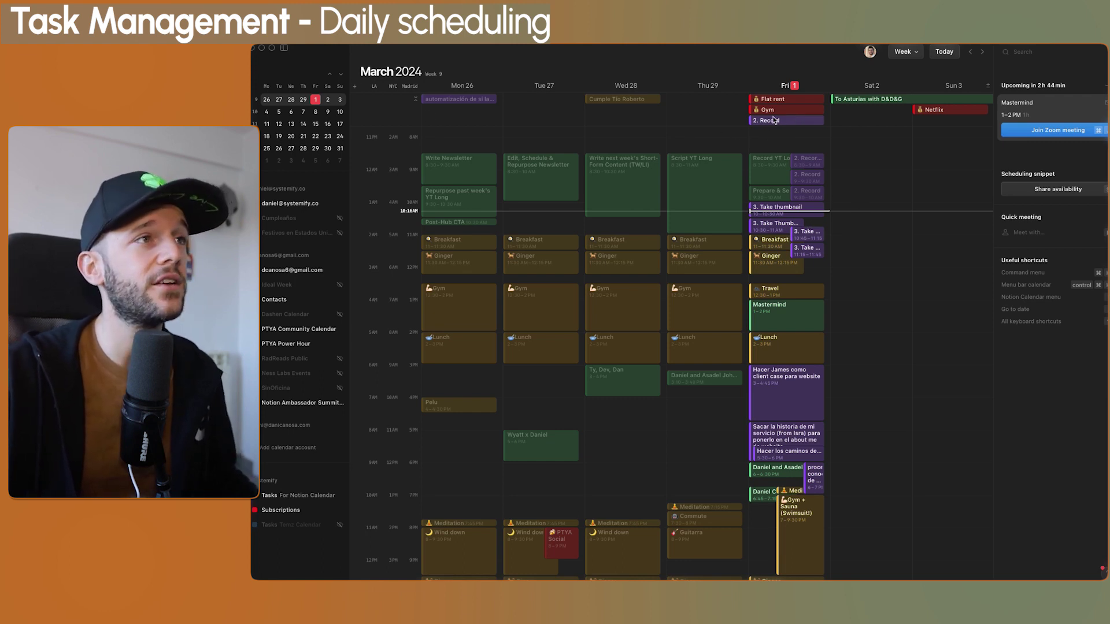
{"action": "left_click_drag", "start_coordinate": [780, 121], "coordinate": [775, 266]}
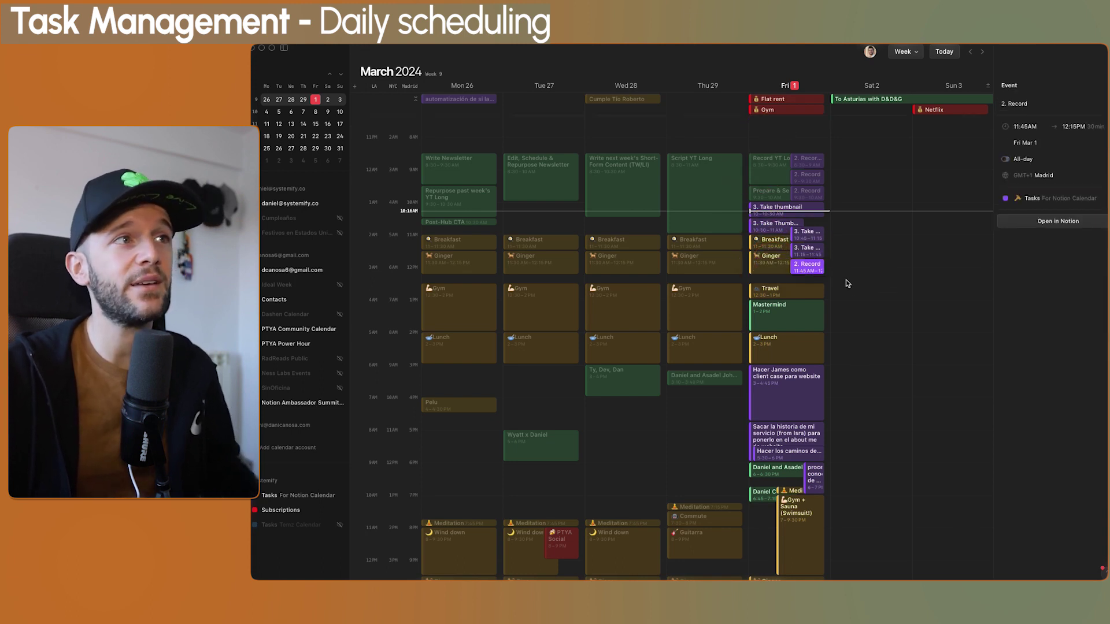
{"action": "key", "text": "Escape"}
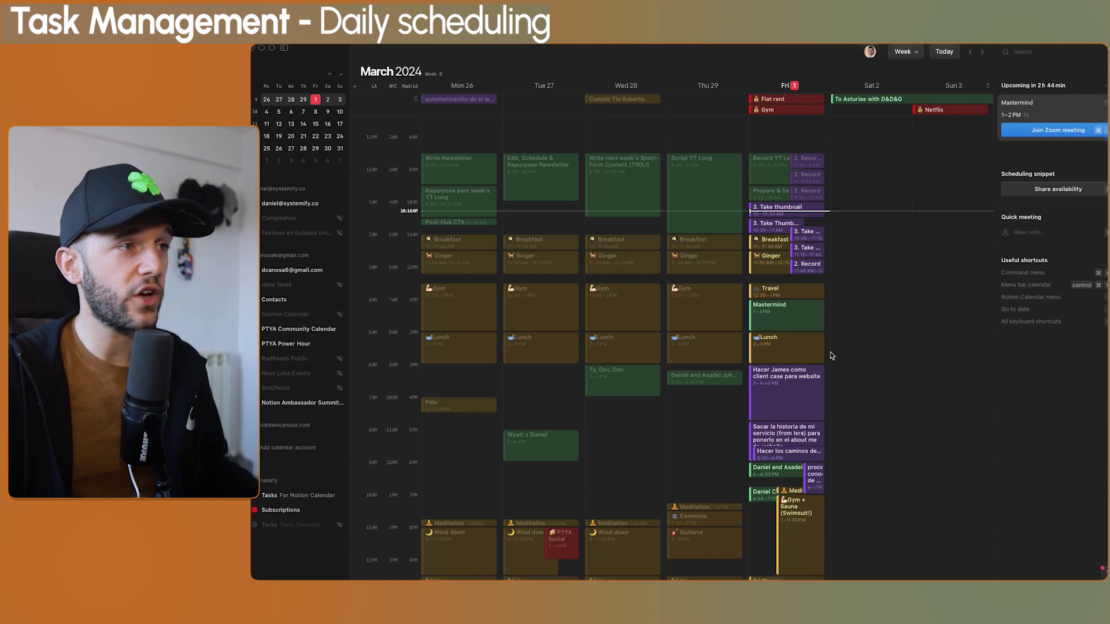
Inspect the Wednesday–Friday meeting, Lunch, Gym and Travel events, then return to Notion.
{"action": "left_click", "coordinate": [610, 387]}
{"action": "left_click", "coordinate": [787, 352]}
{"action": "left_click", "coordinate": [696, 341]}
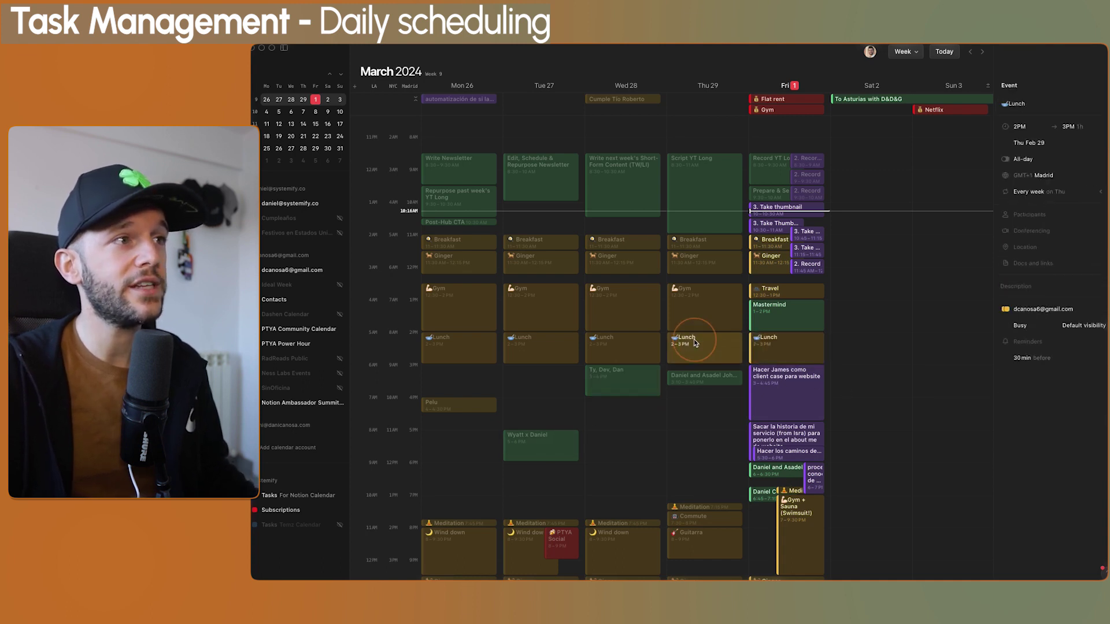
{"action": "left_click", "coordinate": [639, 346]}
{"action": "left_click", "coordinate": [694, 309]}
{"action": "left_click", "coordinate": [769, 292]}
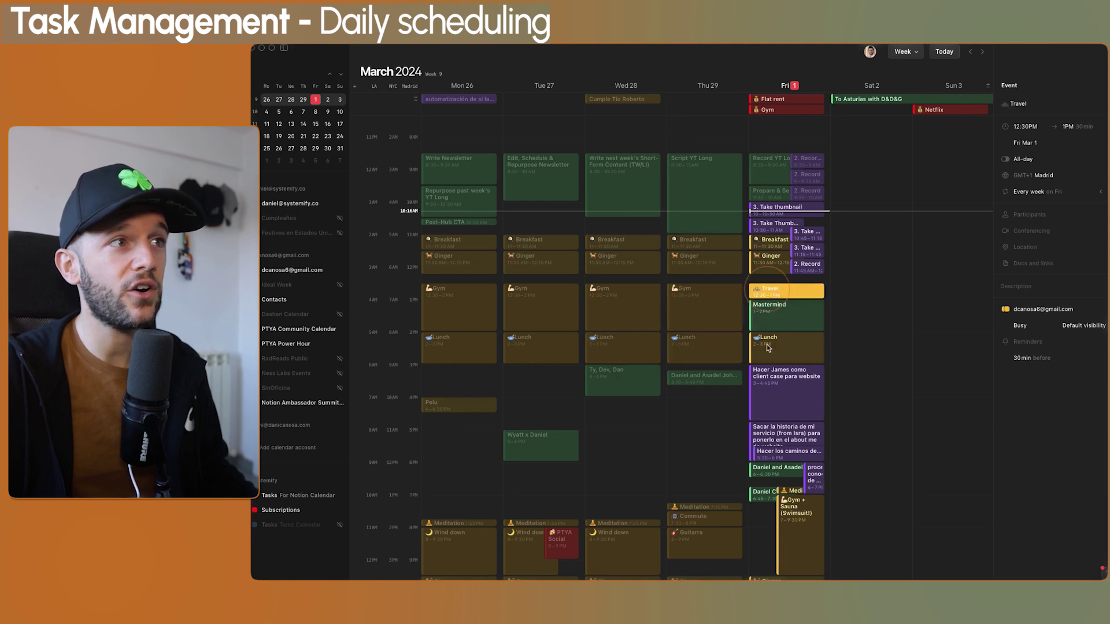
{"action": "left_click", "coordinate": [768, 346]}
{"action": "left_click", "coordinate": [710, 344]}
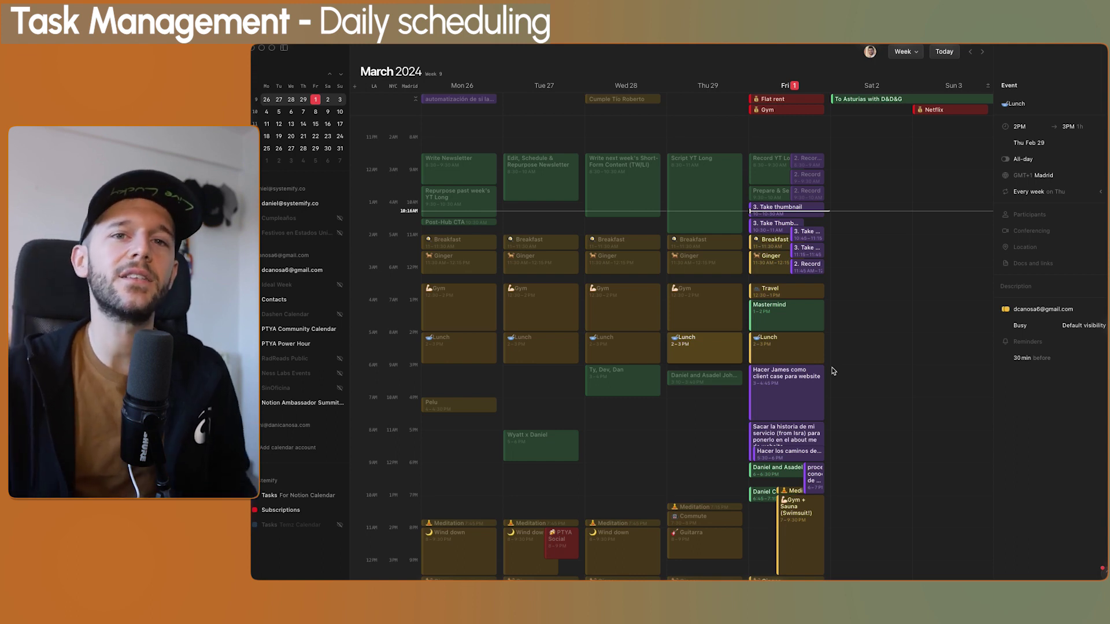
{"action": "key", "text": "super"}
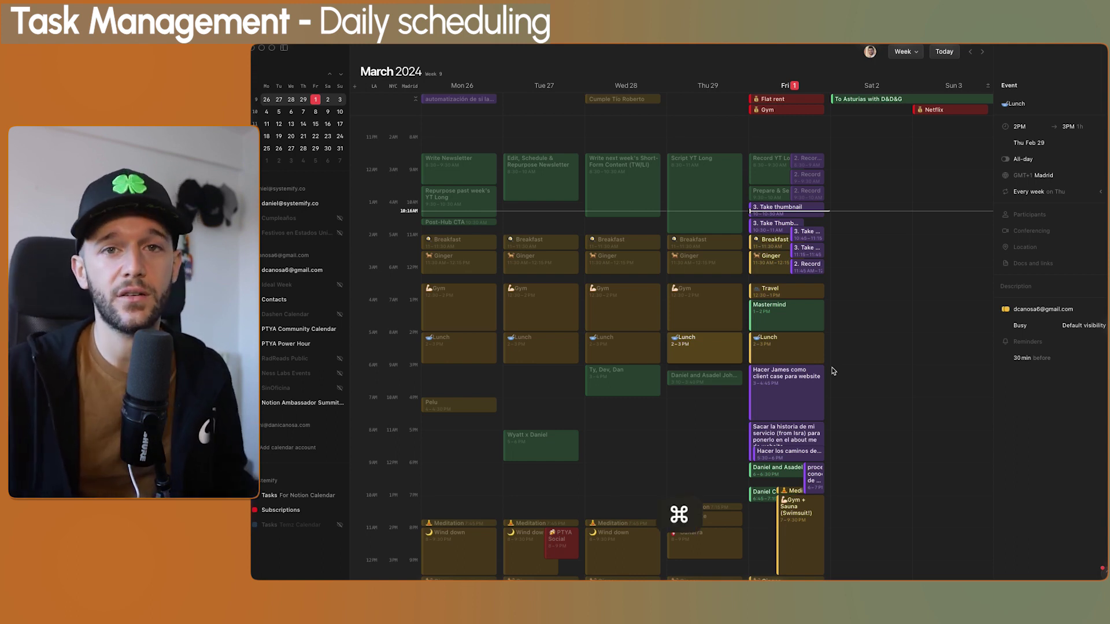
{"action": "key", "text": "super+Tab"}
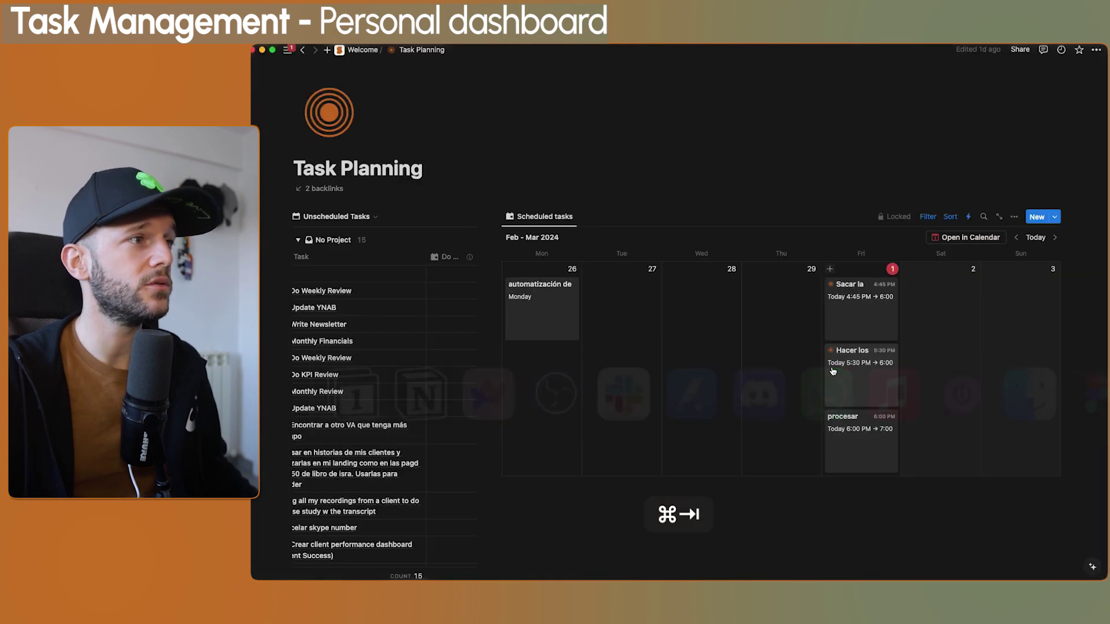
{"action": "key", "text": "super+bracketleft"}
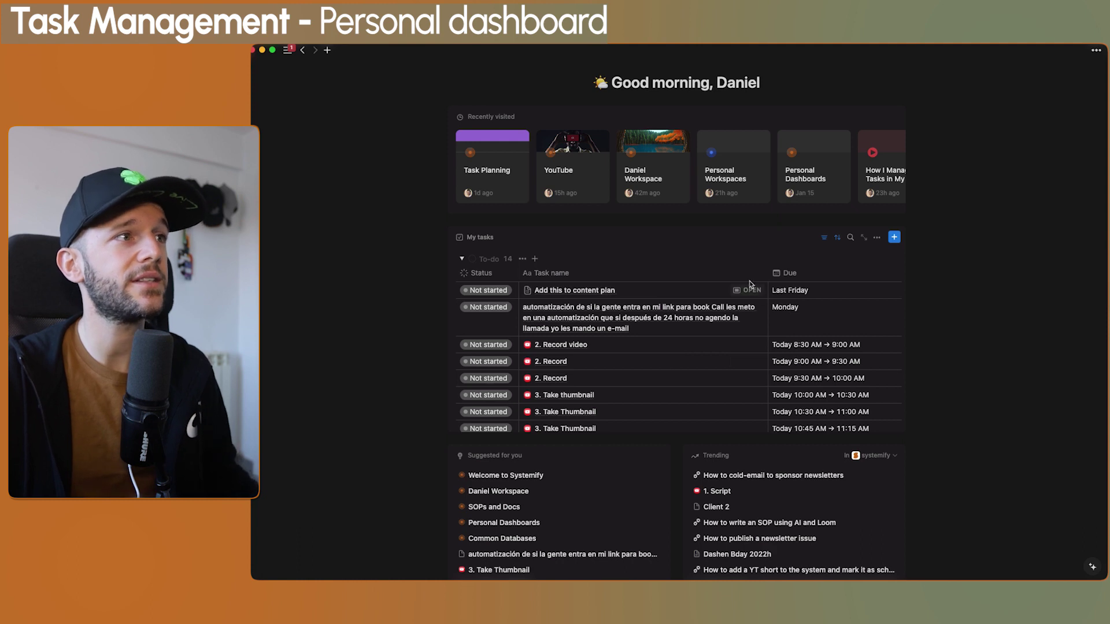
{"action": "left_click", "coordinate": [866, 240]}
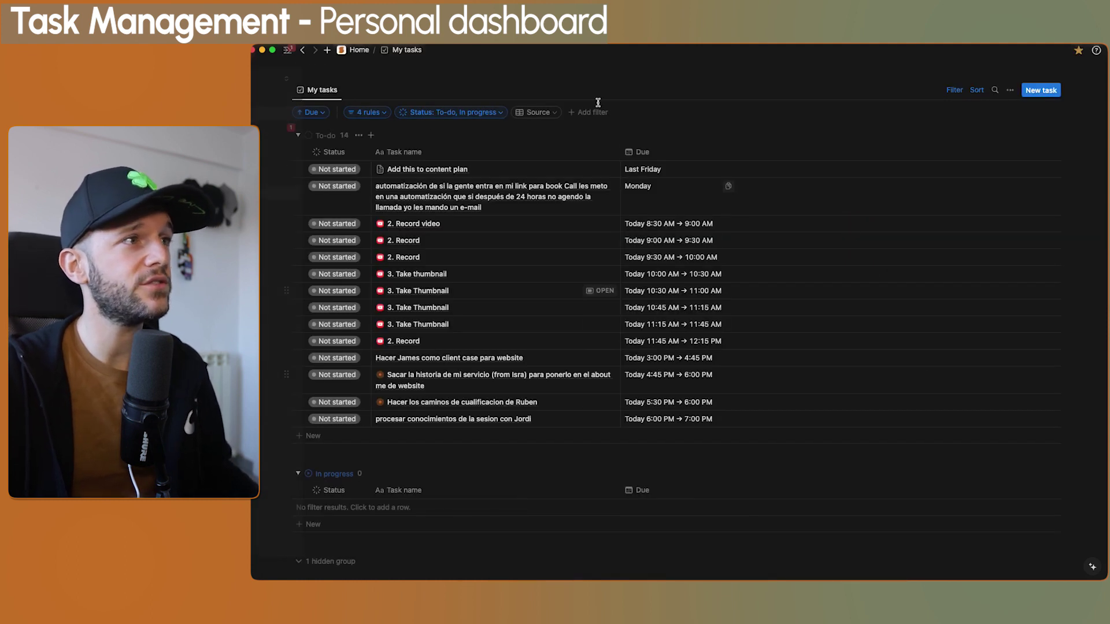
{"action": "mouse_move", "coordinate": [297, 199]}
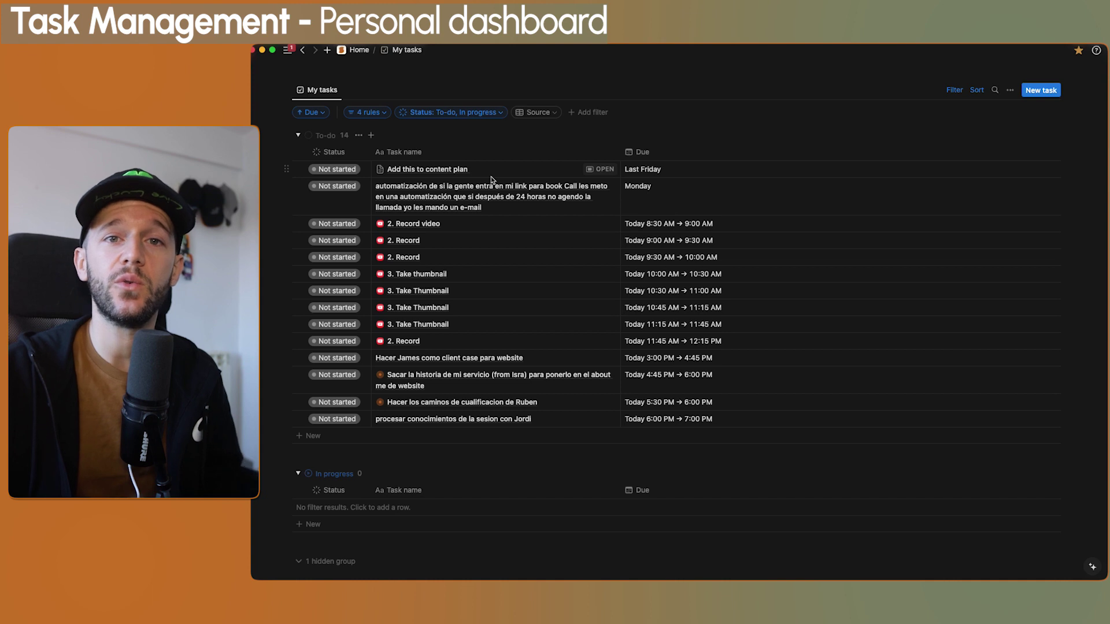
{"action": "left_click", "coordinate": [350, 167]}
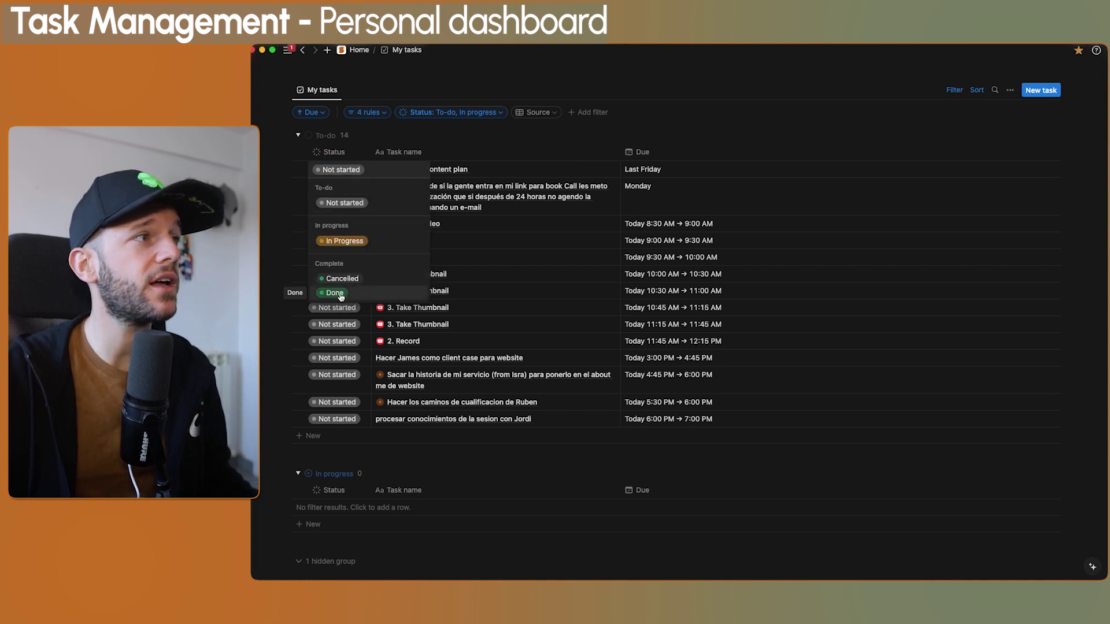
{"action": "key", "text": "Escape"}
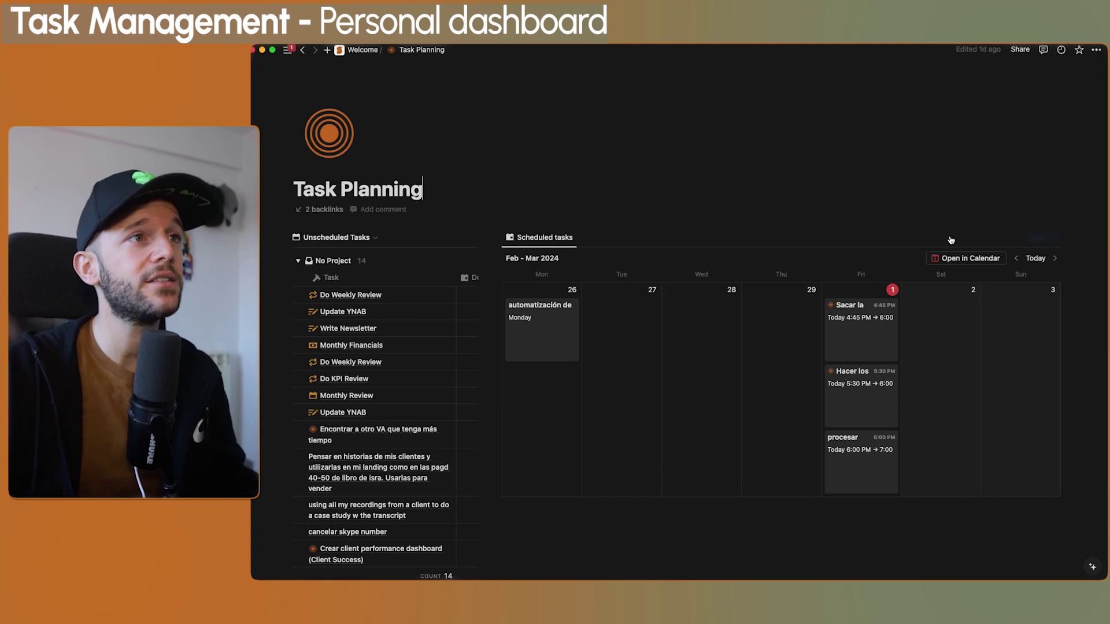
Unlock the Scheduled tasks view, inspect its 2 filter rules, and re-lock it.
{"action": "left_click", "coordinate": [902, 238]}
{"action": "left_click", "coordinate": [928, 239]}
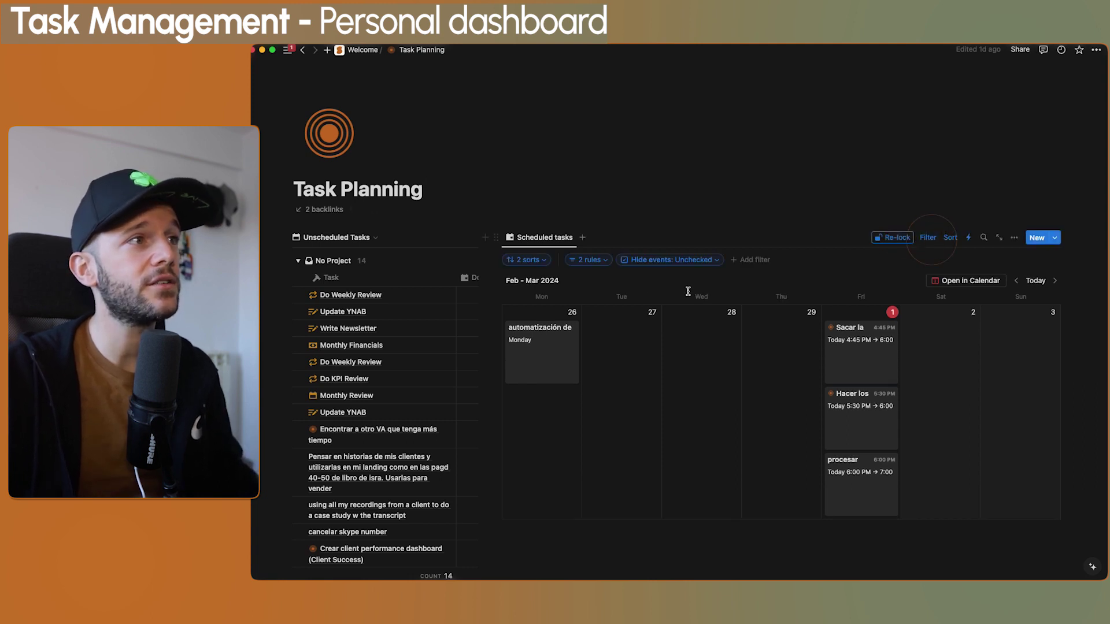
{"action": "left_click", "coordinate": [602, 263]}
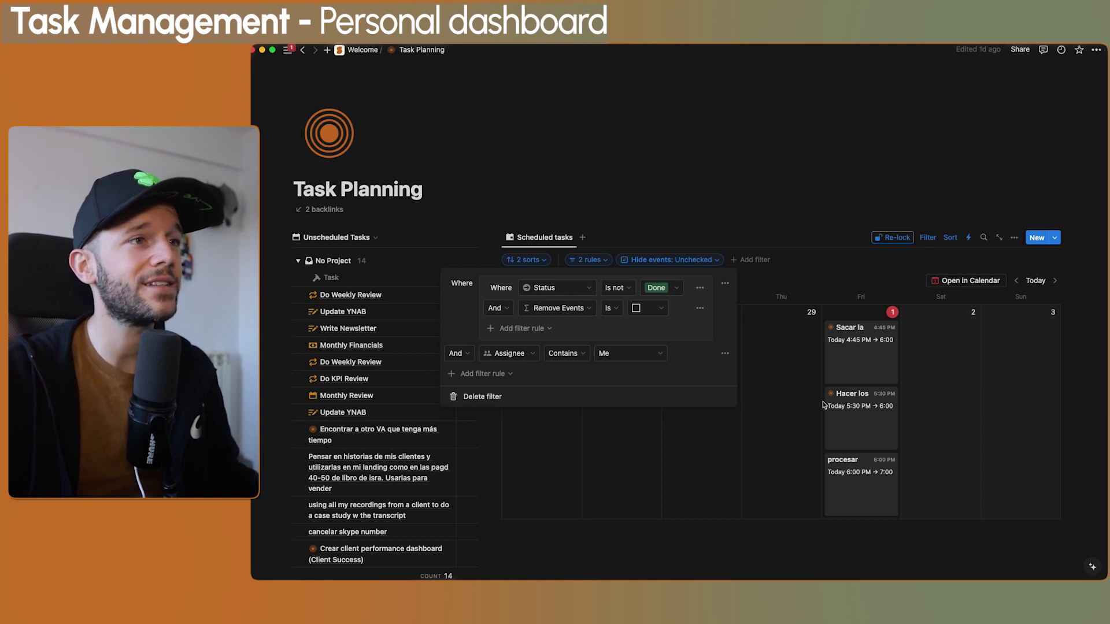
{"action": "left_click", "coordinate": [887, 238]}
{"action": "key", "text": "super+backslash"}
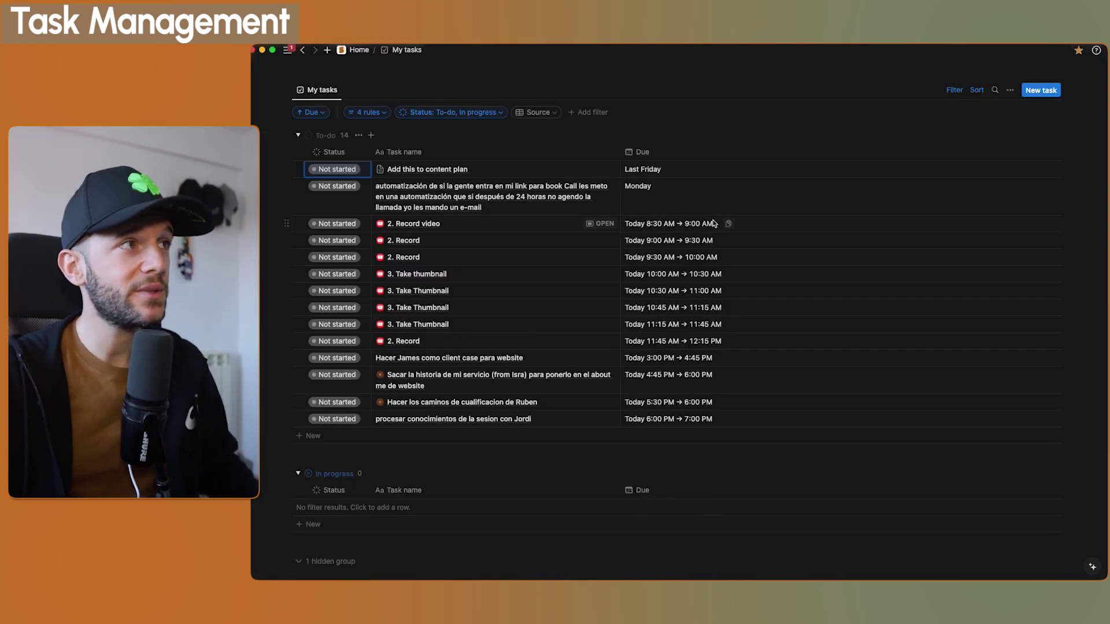
Open Projects and Goals from the sidebar and scroll down to its projects.
{"action": "key", "text": "super+backslash"}
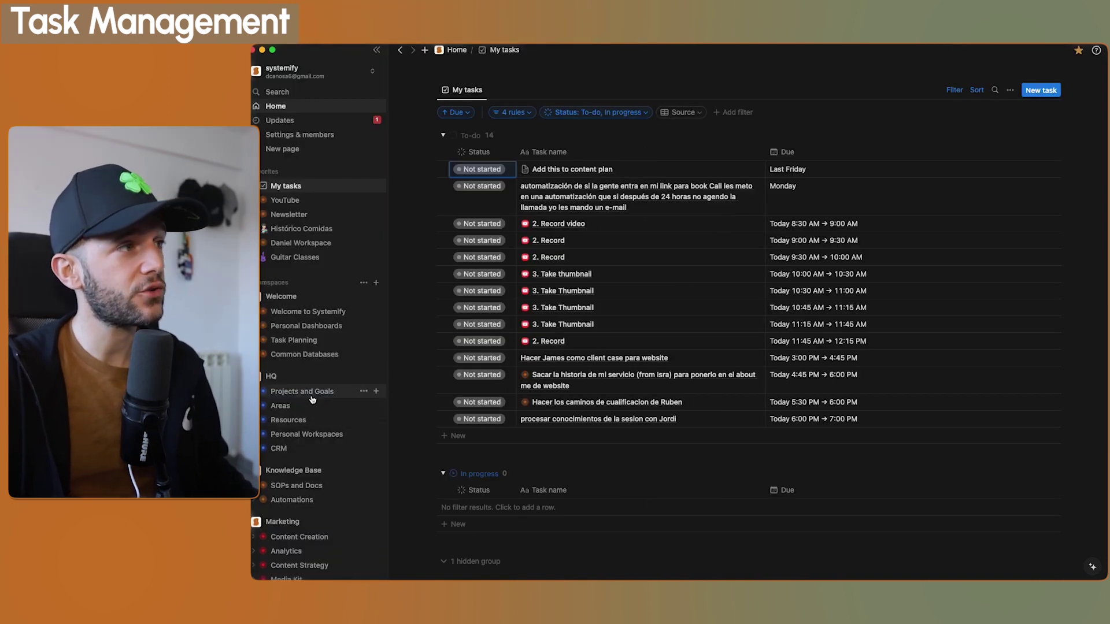
{"action": "left_click", "coordinate": [311, 396]}
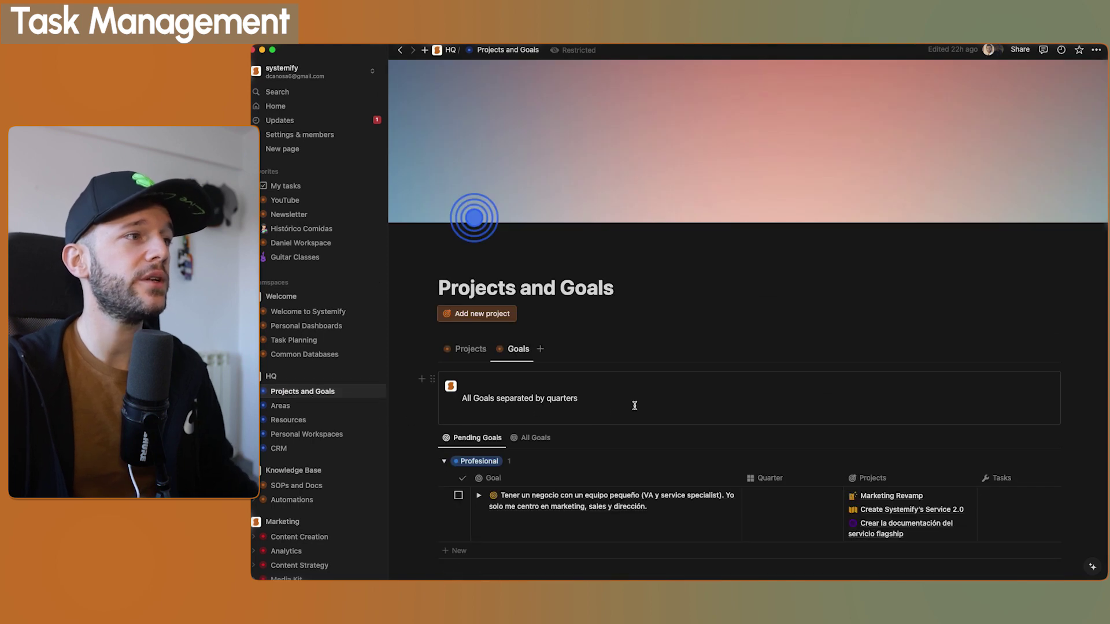
{"action": "scroll", "coordinate": [634, 405], "scroll_direction": "down", "scroll_amount": 2}
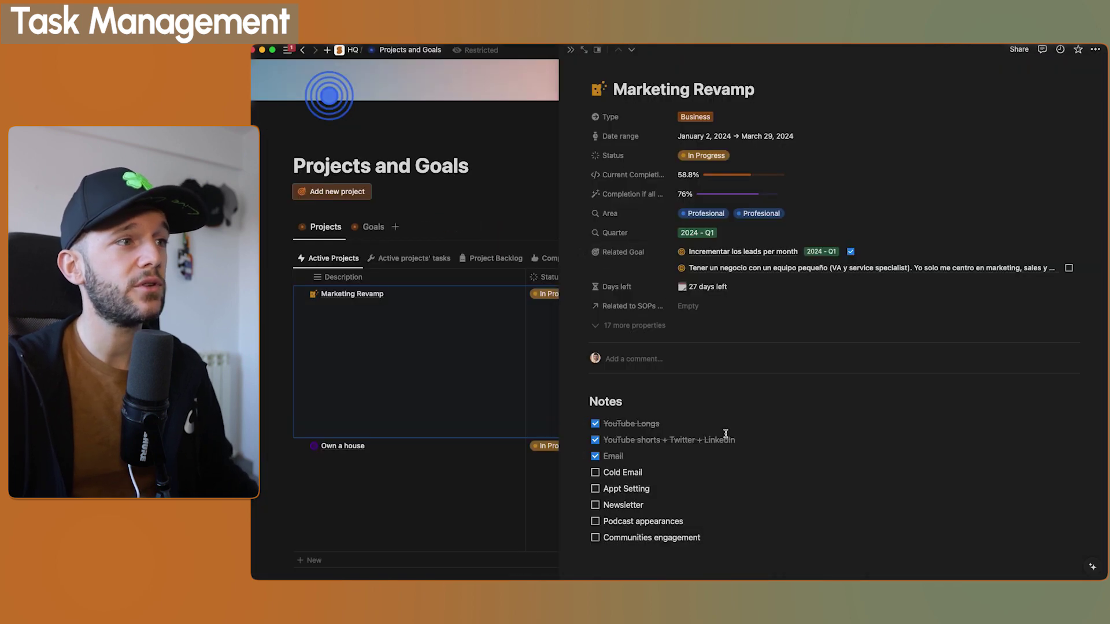
{"action": "scroll", "coordinate": [710, 454], "scroll_direction": "down", "scroll_amount": 6}
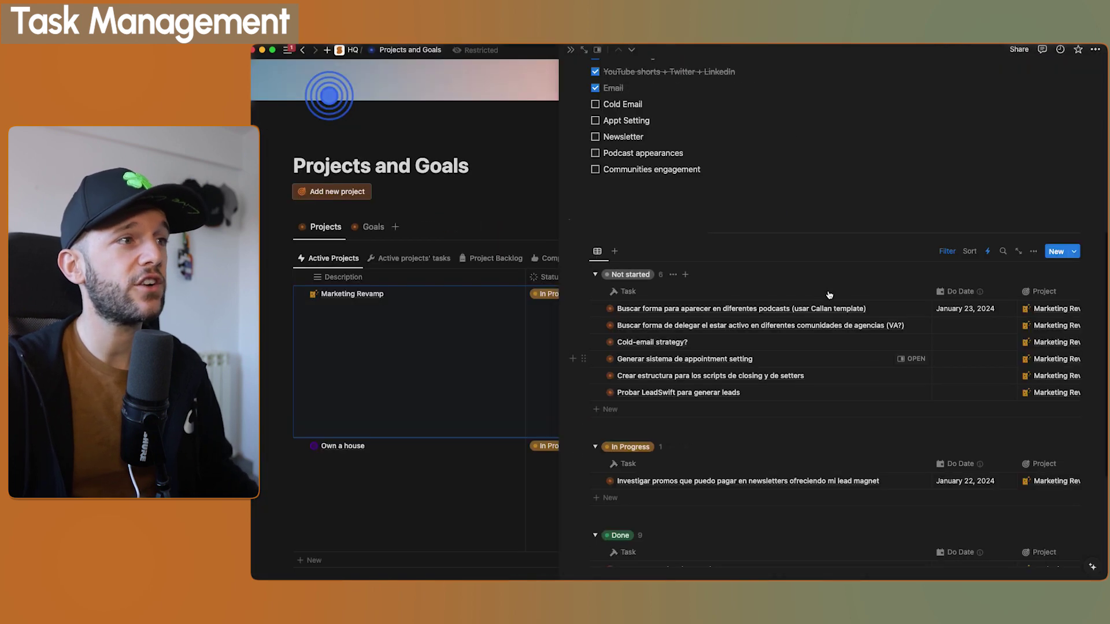
{"action": "scroll", "coordinate": [710, 454], "scroll_direction": "down", "scroll_amount": 2}
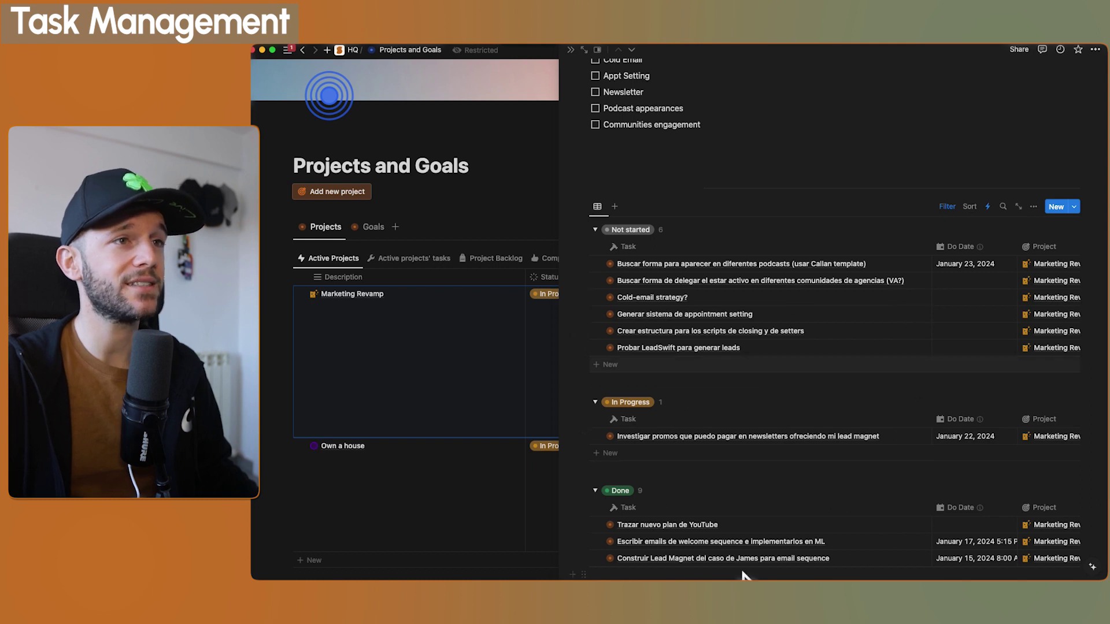
{"action": "mouse_move", "coordinate": [829, 382]}
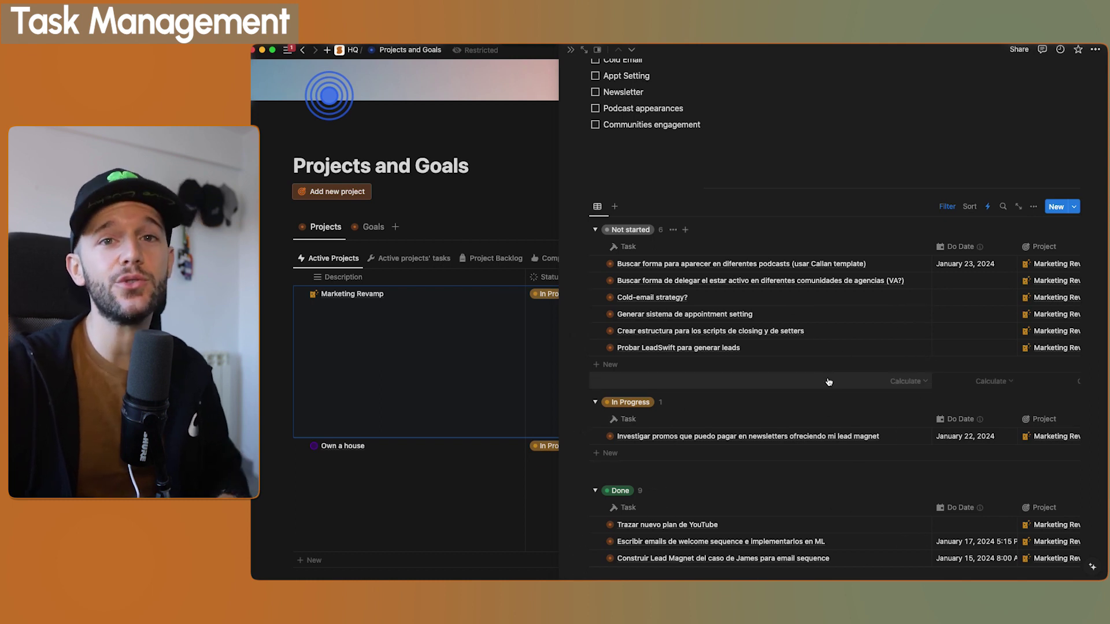